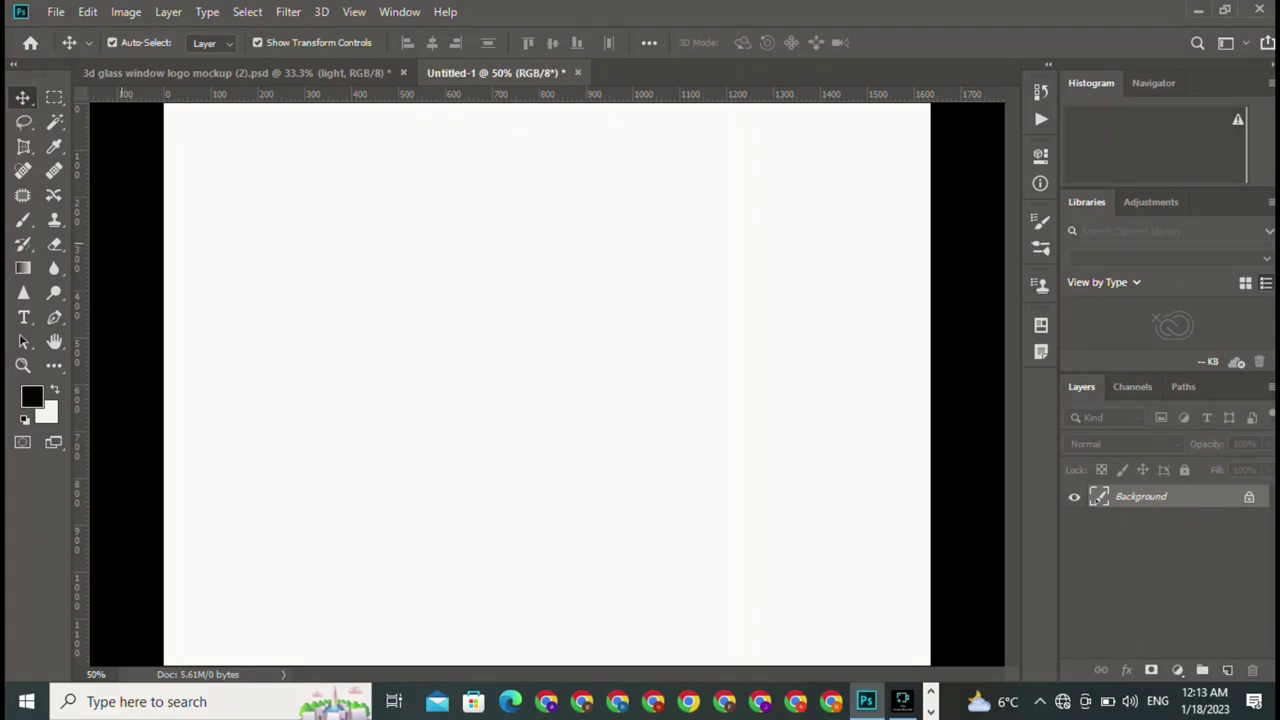
Add a Harlow Solid Italic 'M' text layer near the middle of the canvas.
{"action": "left_click", "coordinate": [23, 317]}
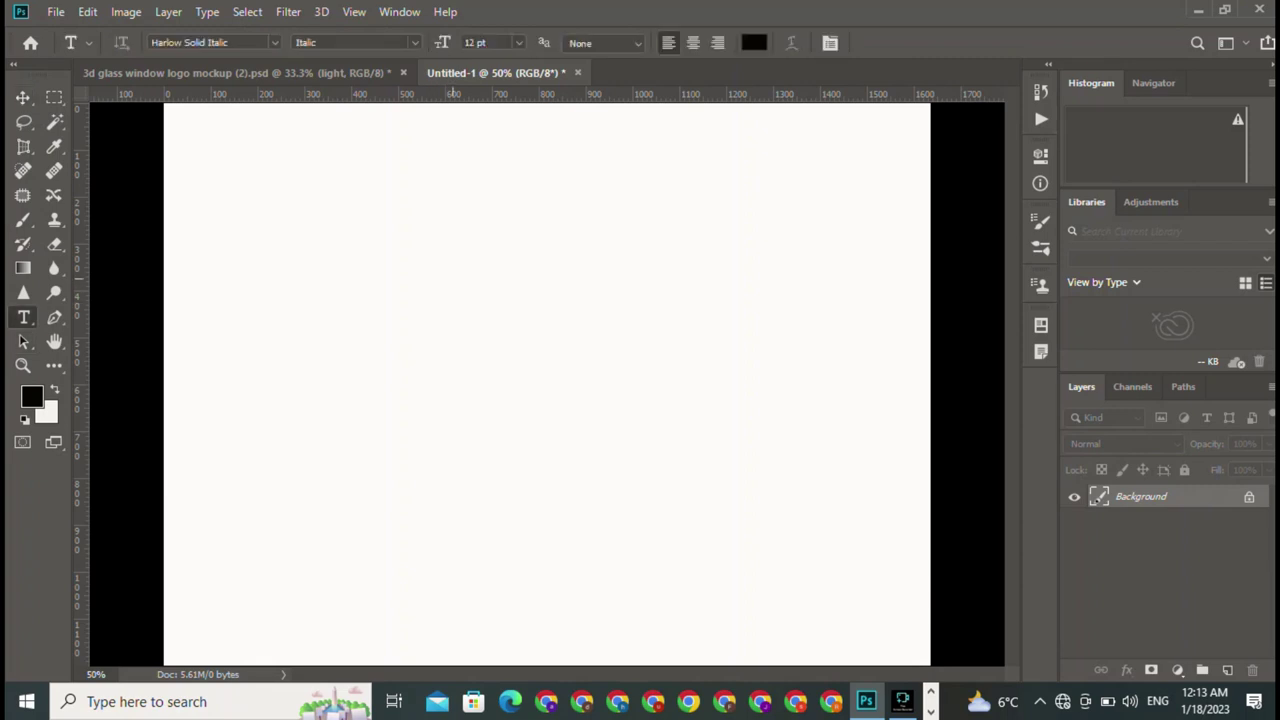
{"action": "left_click", "coordinate": [451, 278]}
{"action": "key", "text": "BackSpace"}
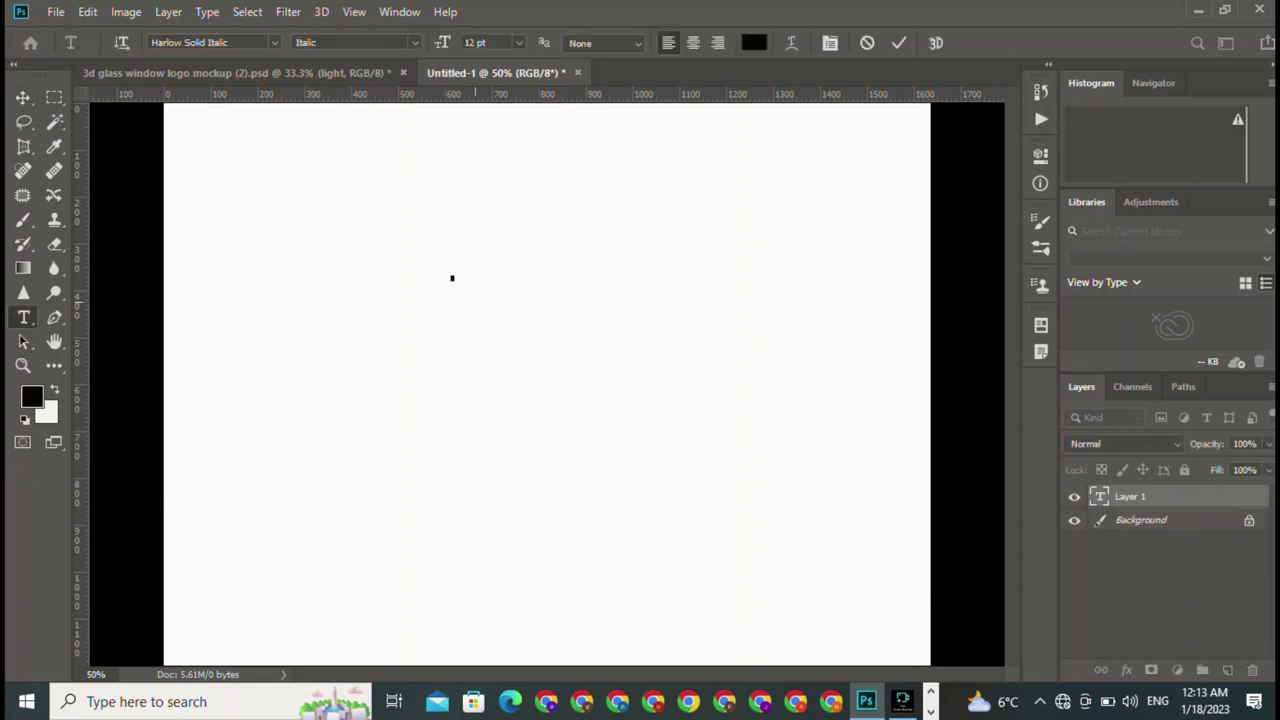
{"action": "type", "text": "a"}
{"action": "key", "text": "ctrl+Return"}
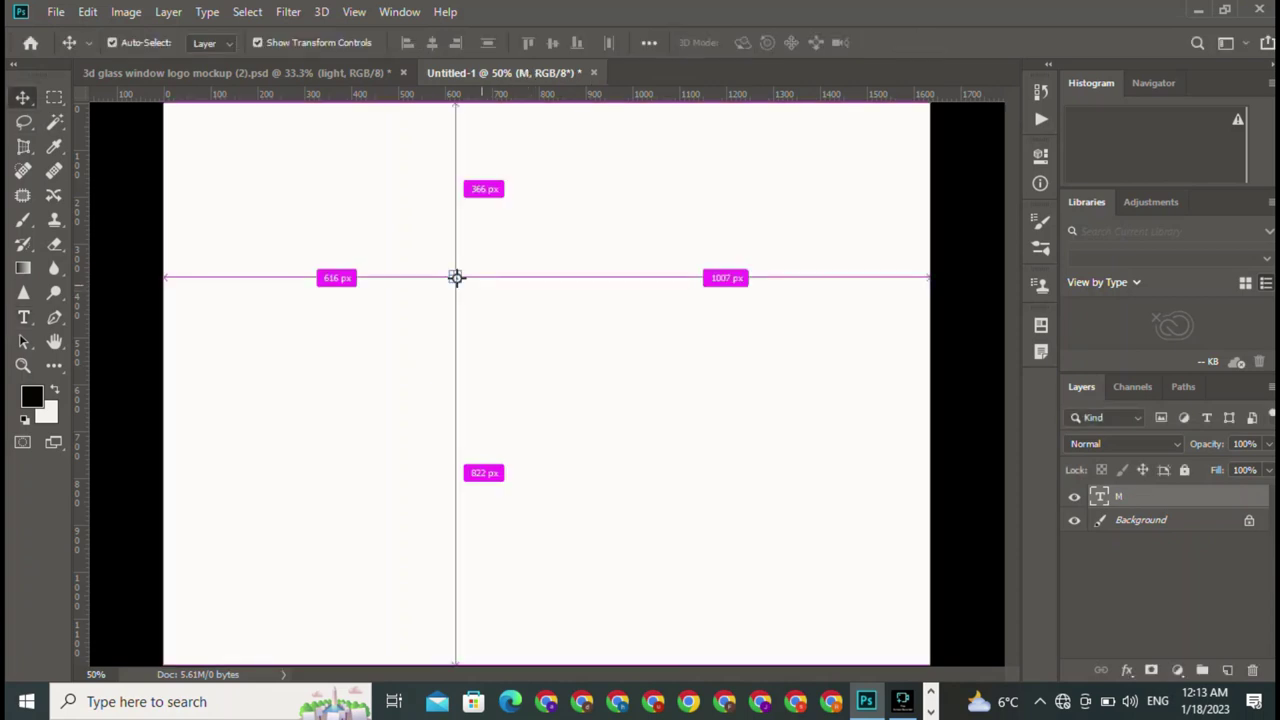
Scale the M up to a large letter and centre it on the canvas.
{"action": "key", "text": "ctrl+t"}
{"action": "left_click_drag", "start_coordinate": [458, 278], "coordinate": [747, 440]}
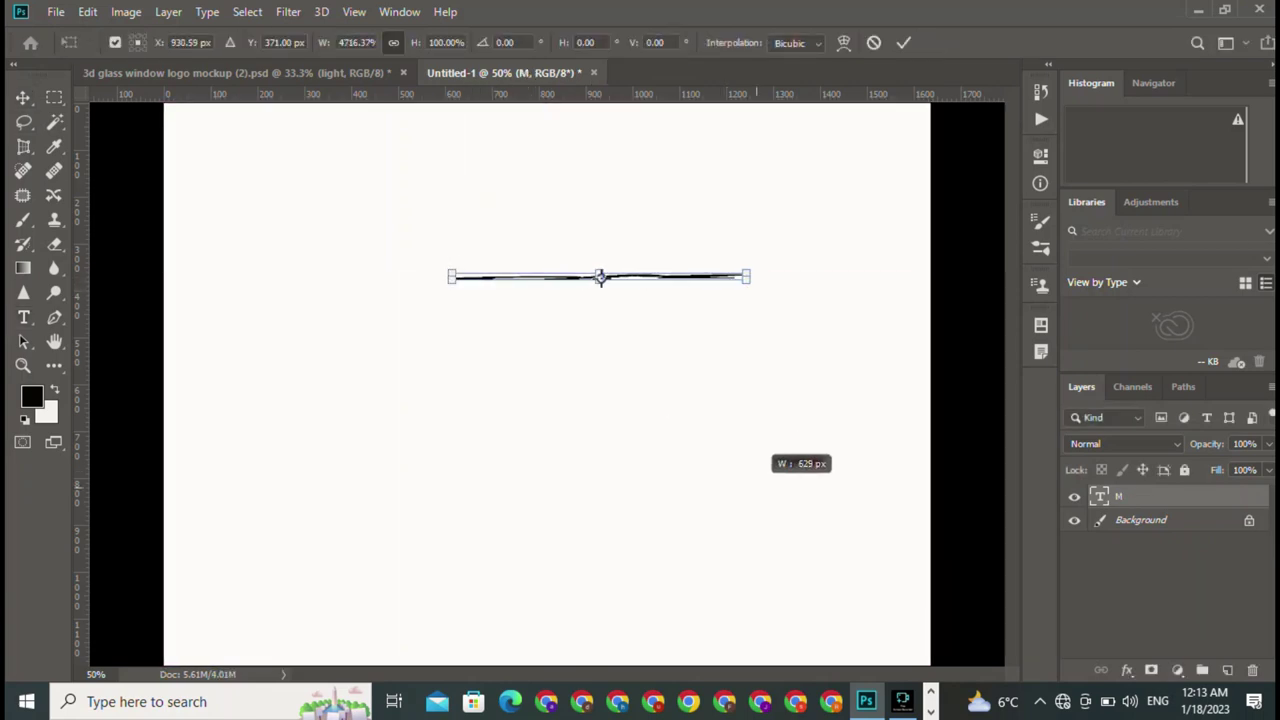
{"action": "key", "text": "ctrl+z"}
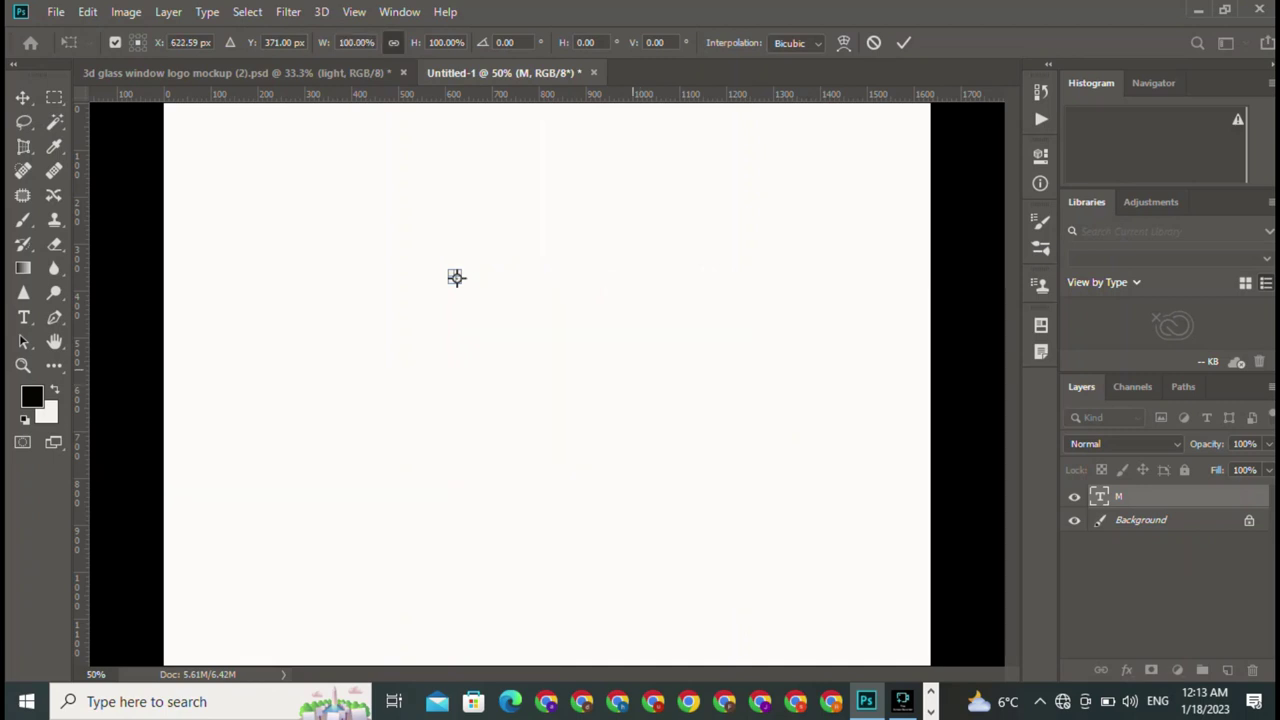
{"action": "left_click_drag", "start_coordinate": [458, 278], "coordinate": [716, 500]}
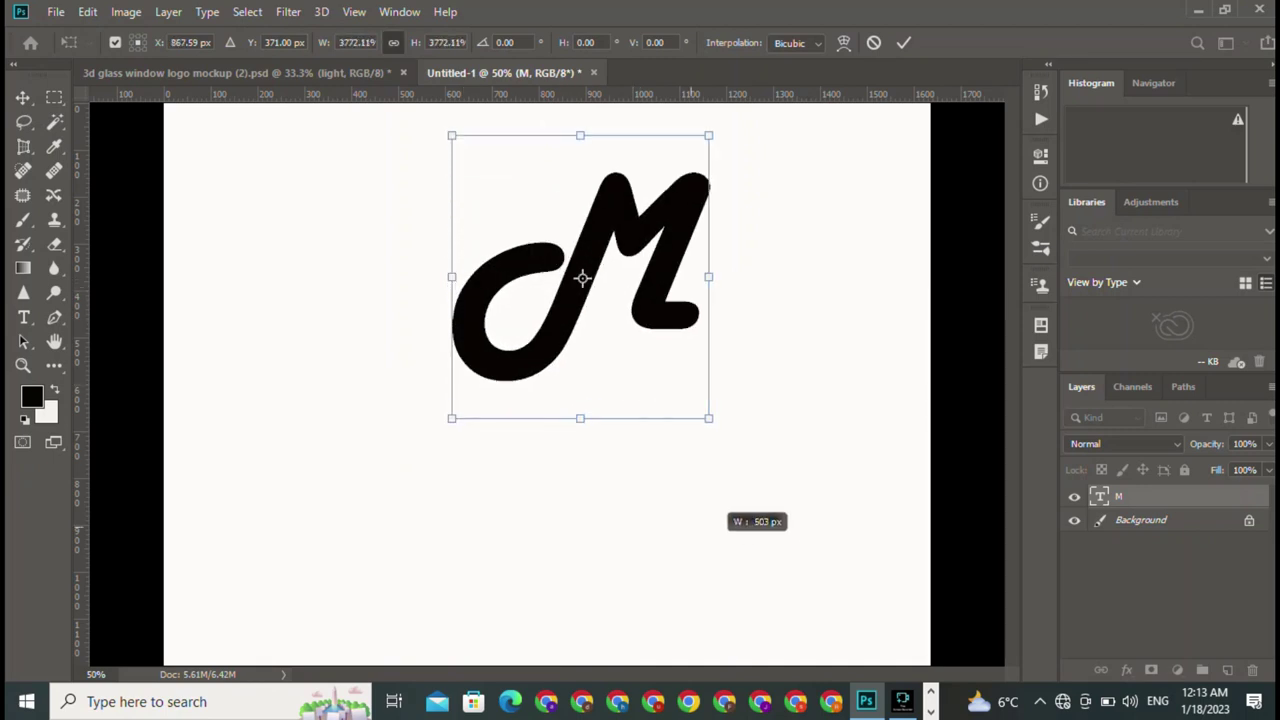
{"action": "left_click_drag", "start_coordinate": [590, 278], "coordinate": [510, 456]}
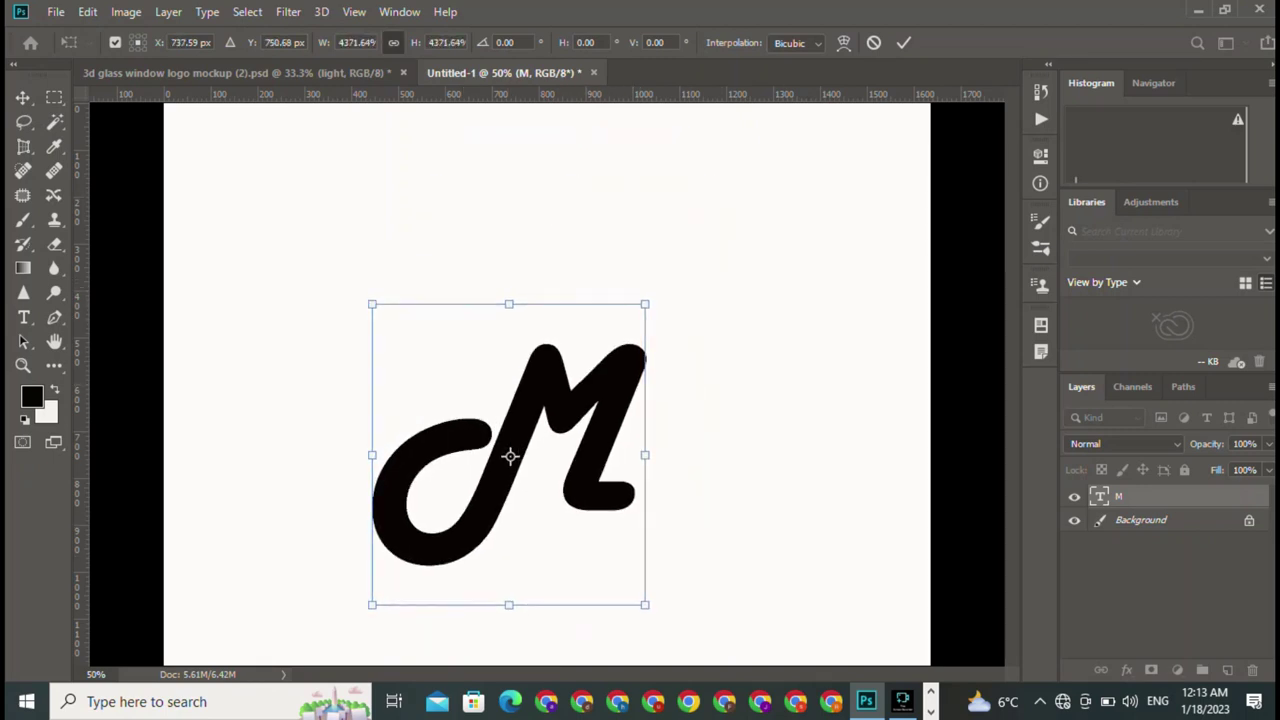
{"action": "key", "text": "Return"}
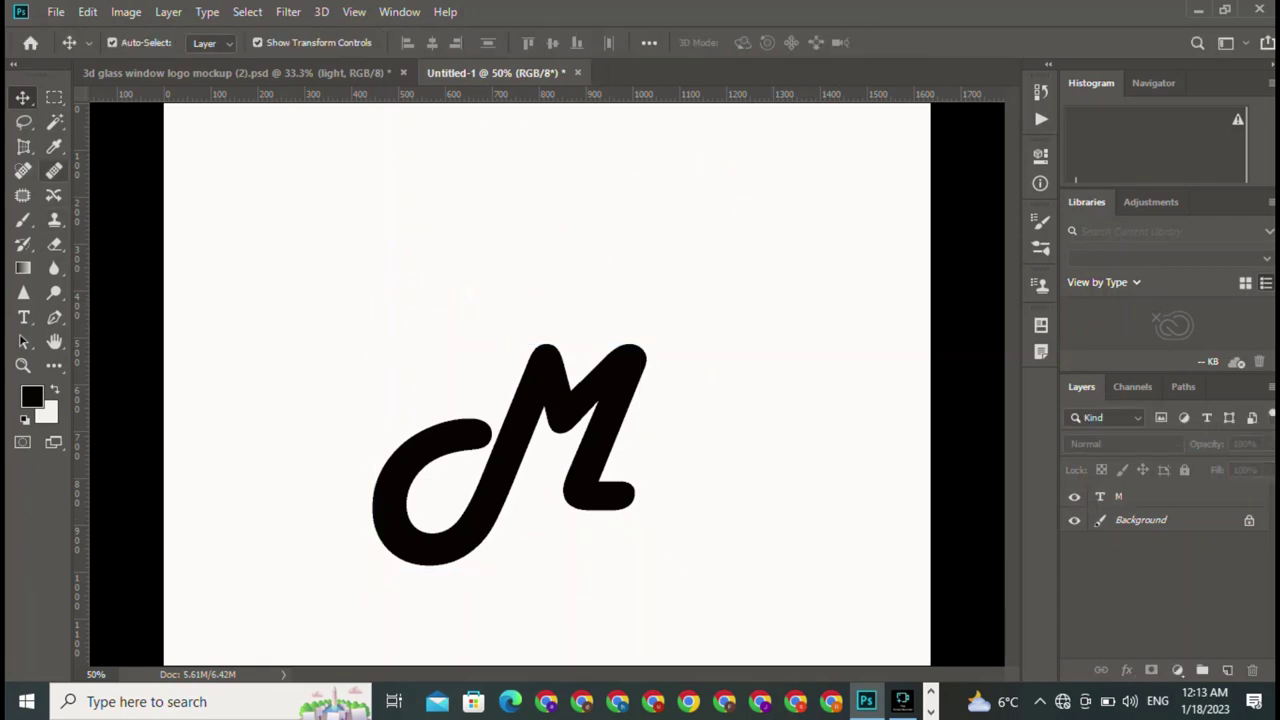
Add a separate Harlow Solid Italic 'S' type layer above the M, enlarged to about 326 pt.
{"action": "left_click", "coordinate": [23, 317]}
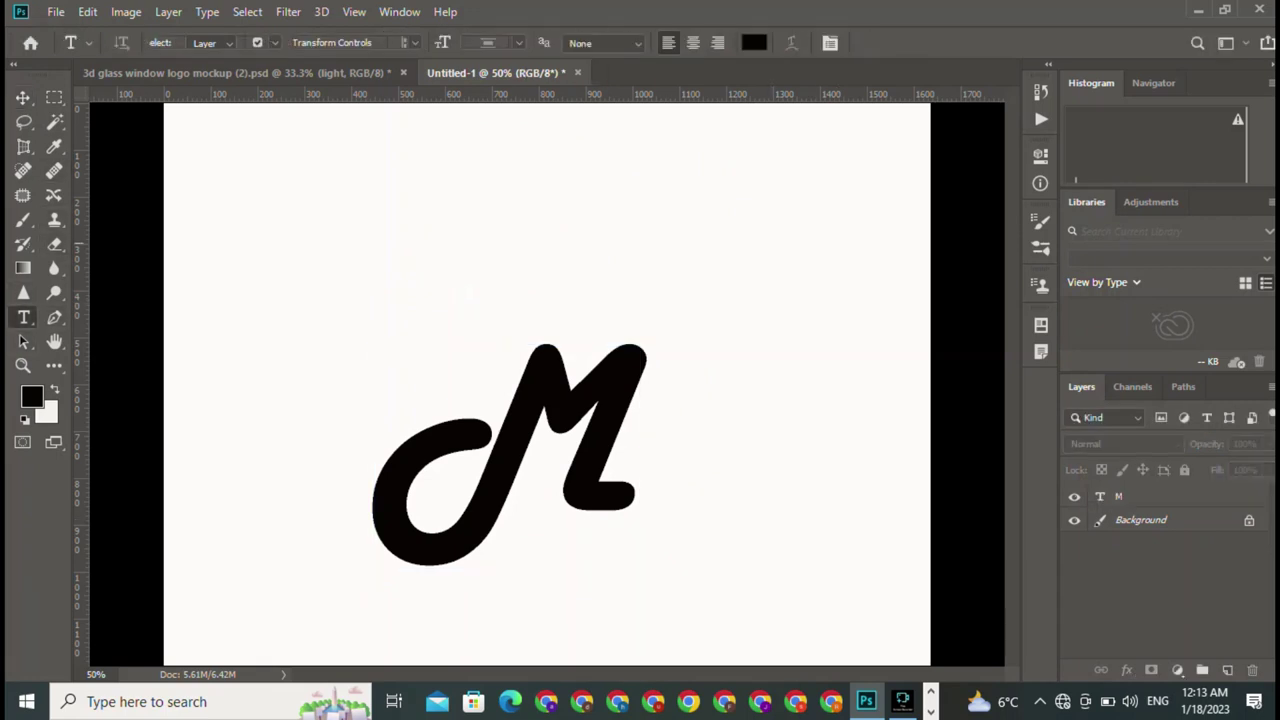
{"action": "left_click", "coordinate": [420, 196]}
{"action": "key", "text": "BackSpace"}
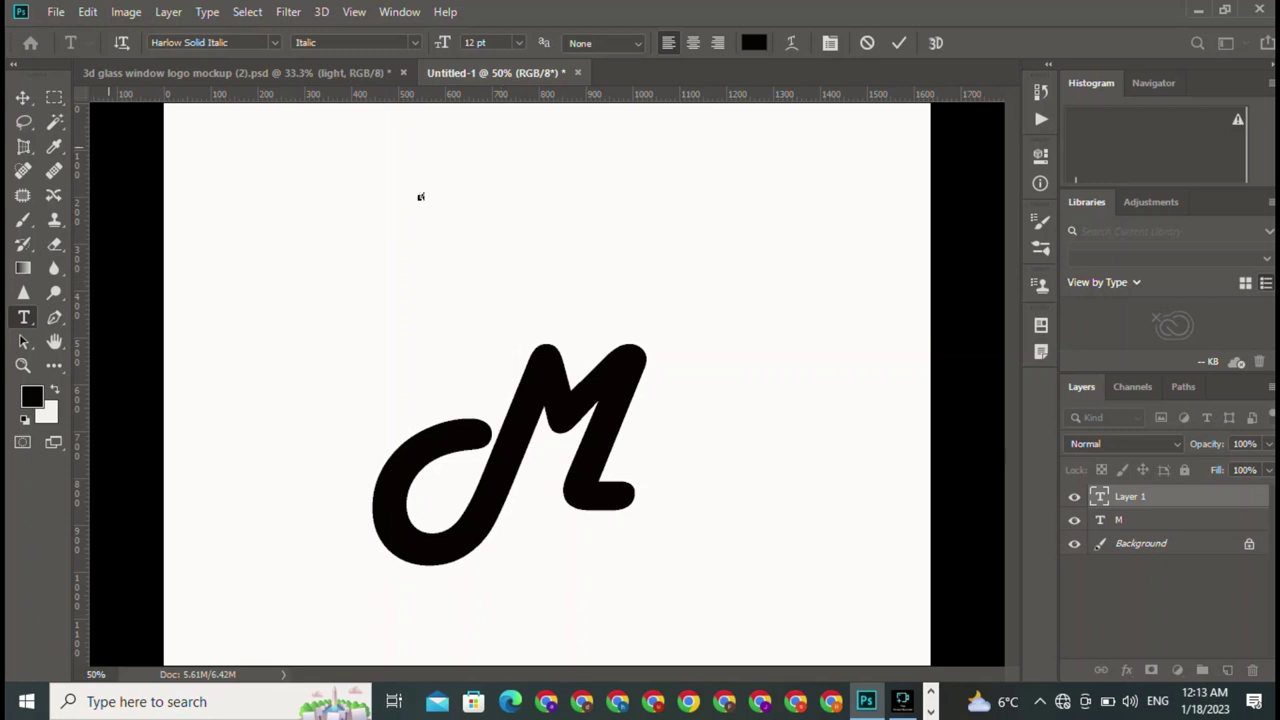
{"action": "key", "text": "ctrl+Return"}
{"action": "key", "text": "v"}
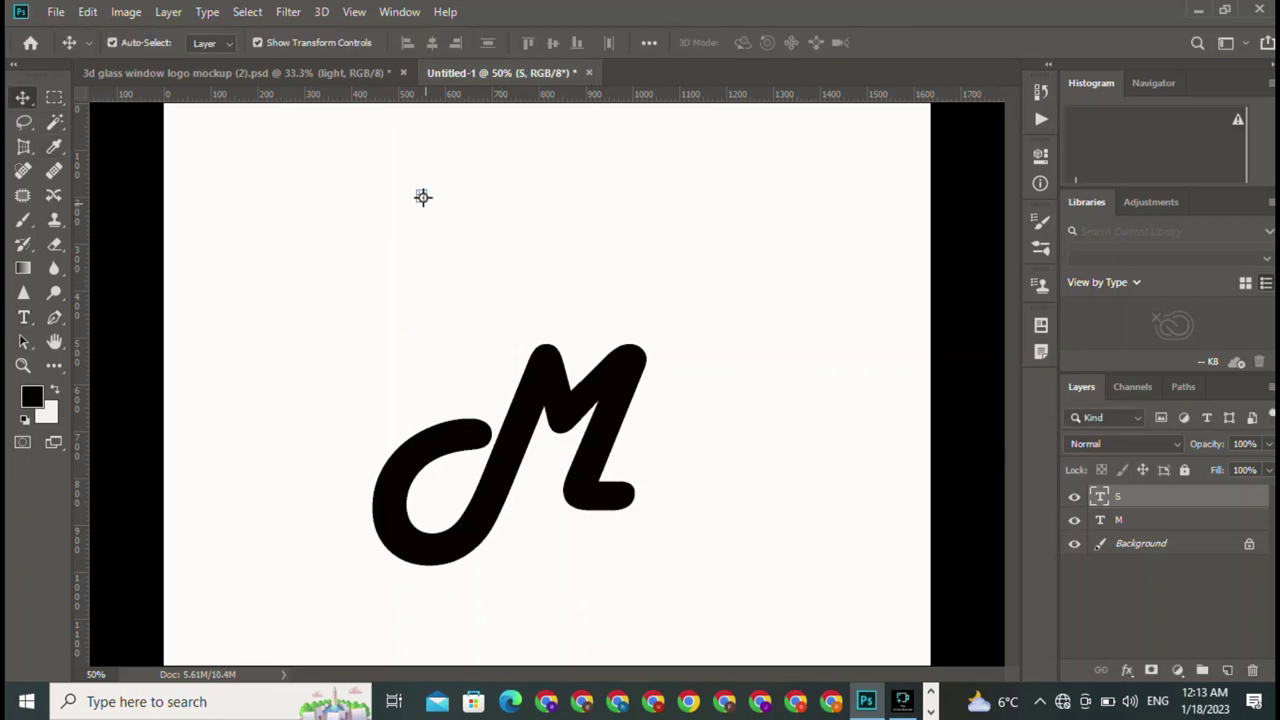
{"action": "key", "text": "ctrl+t"}
{"action": "left_click_drag", "start_coordinate": [423, 198], "coordinate": [534, 380]}
{"action": "key", "text": "F8"}
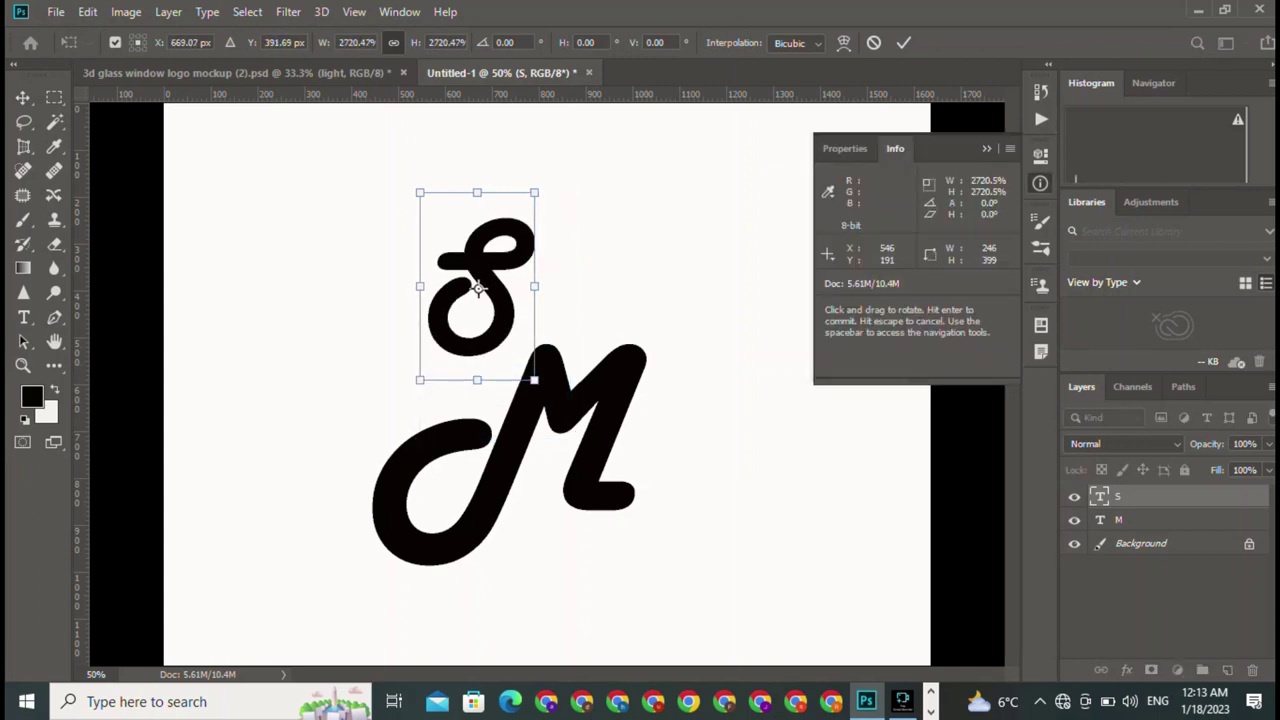
{"action": "key", "text": "Return"}
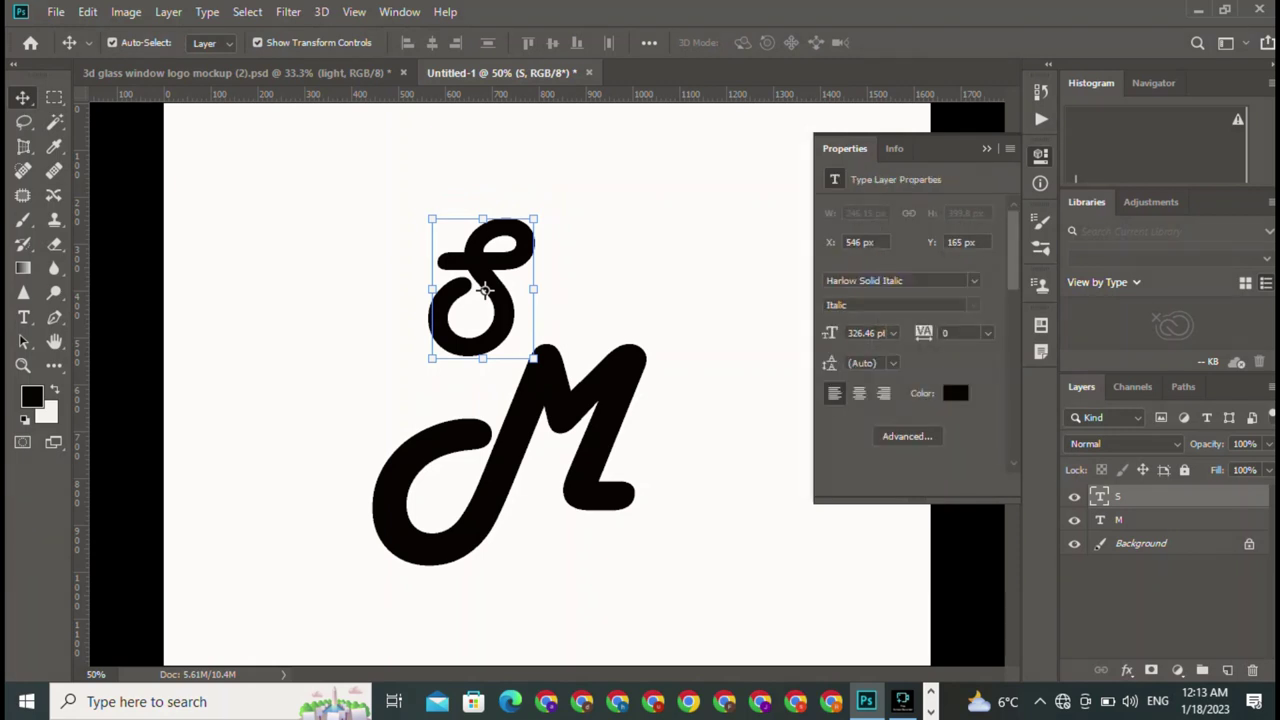
Try Doom 2016 Right on the S, then apply Magneto instead.
{"action": "left_click", "coordinate": [973, 280]}
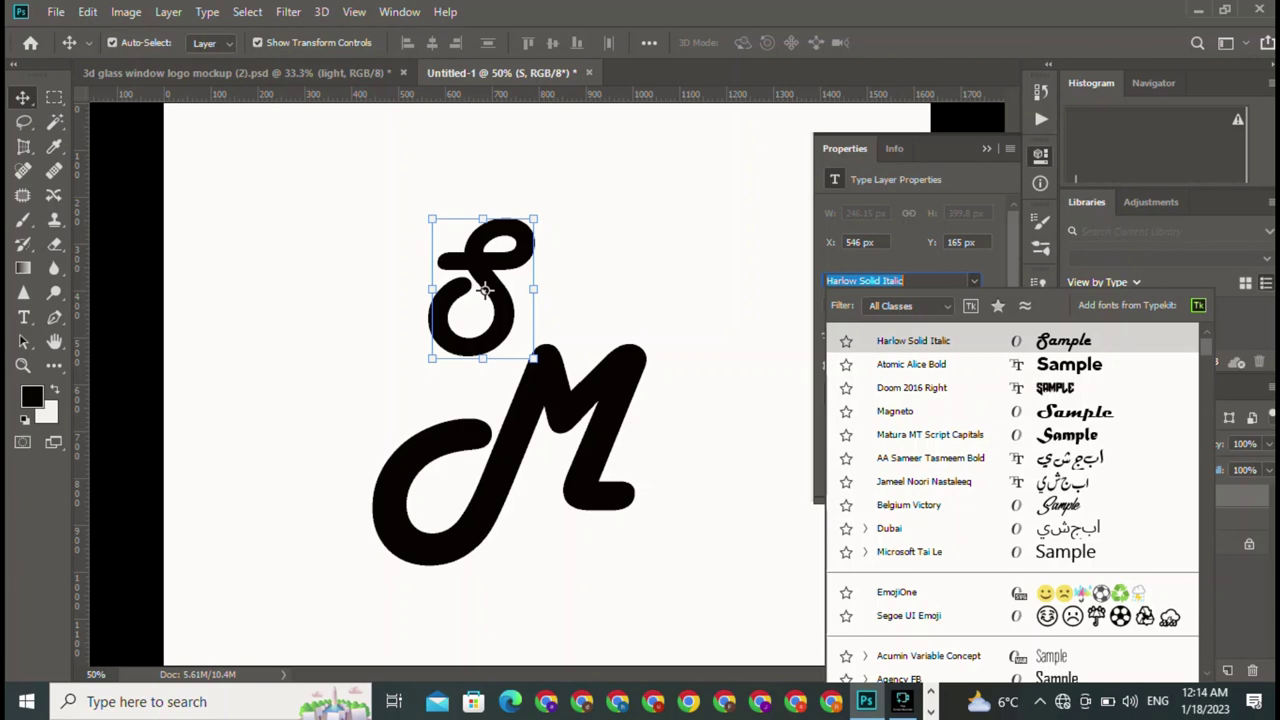
{"action": "key", "text": "Down"}
{"action": "key", "text": "Down"}
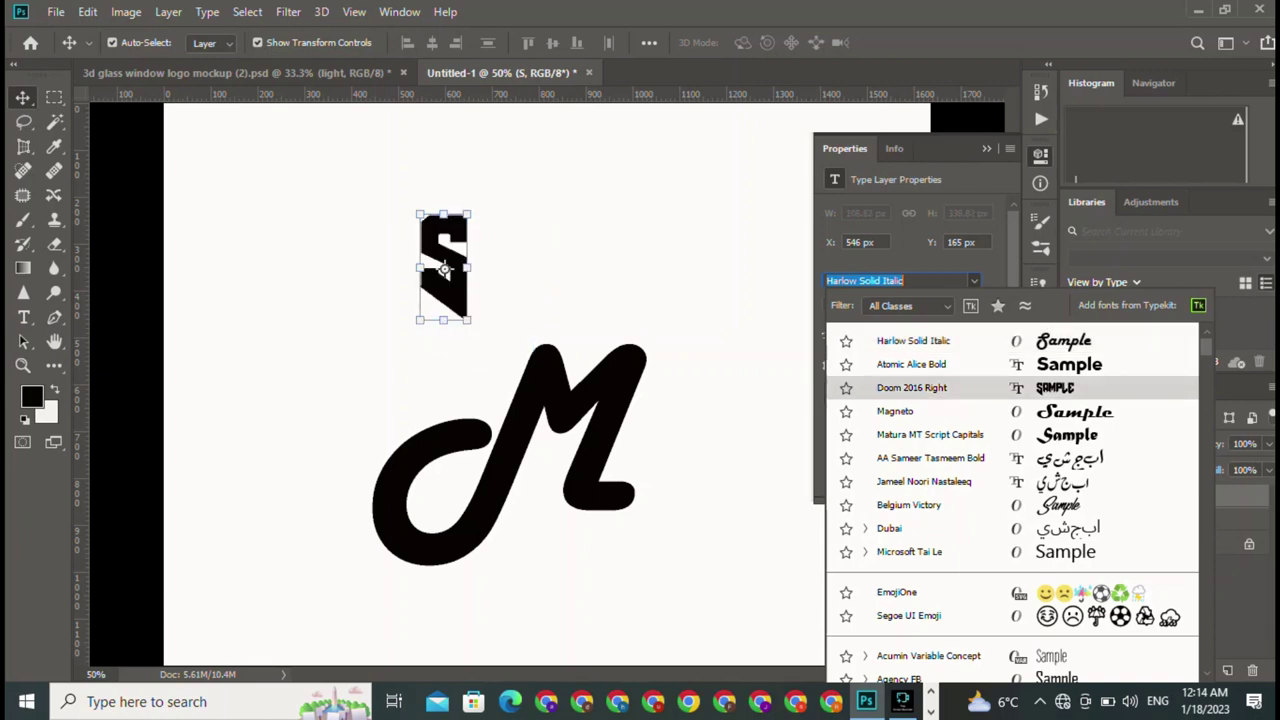
{"action": "key", "text": "Return"}
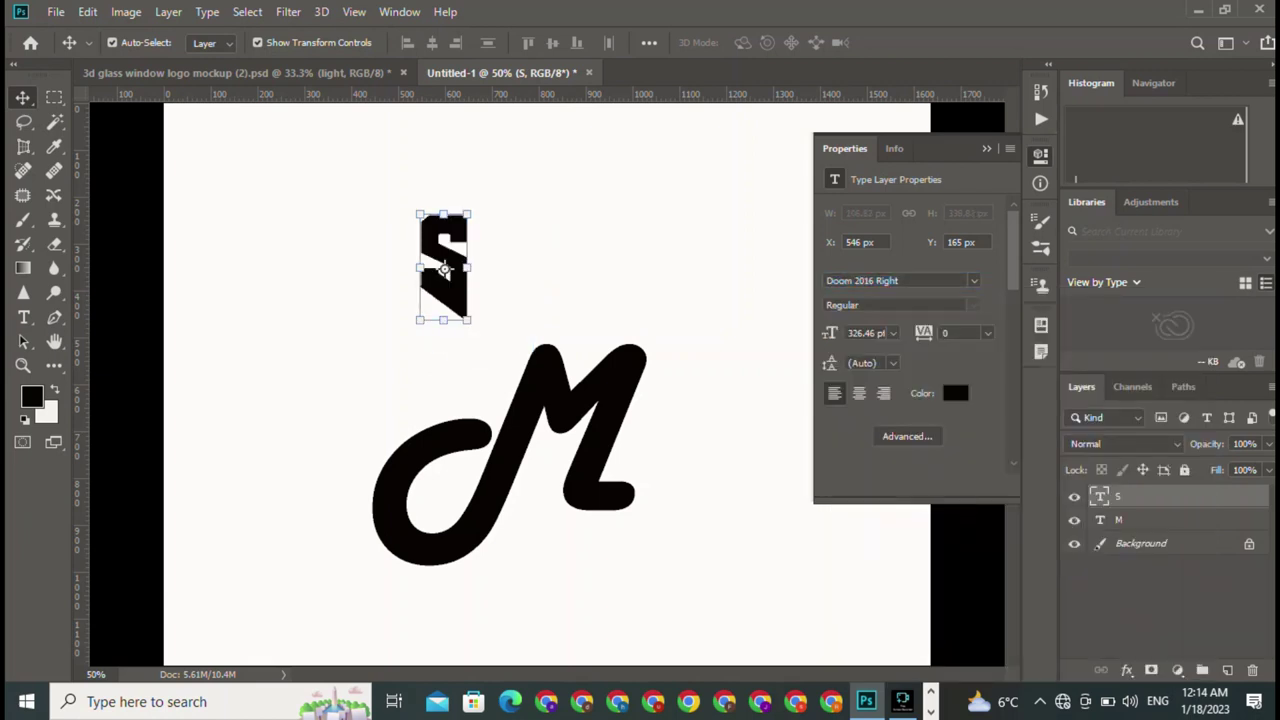
{"action": "left_click", "coordinate": [900, 281]}
{"action": "key", "text": "Down"}
{"action": "key", "text": "Down"}
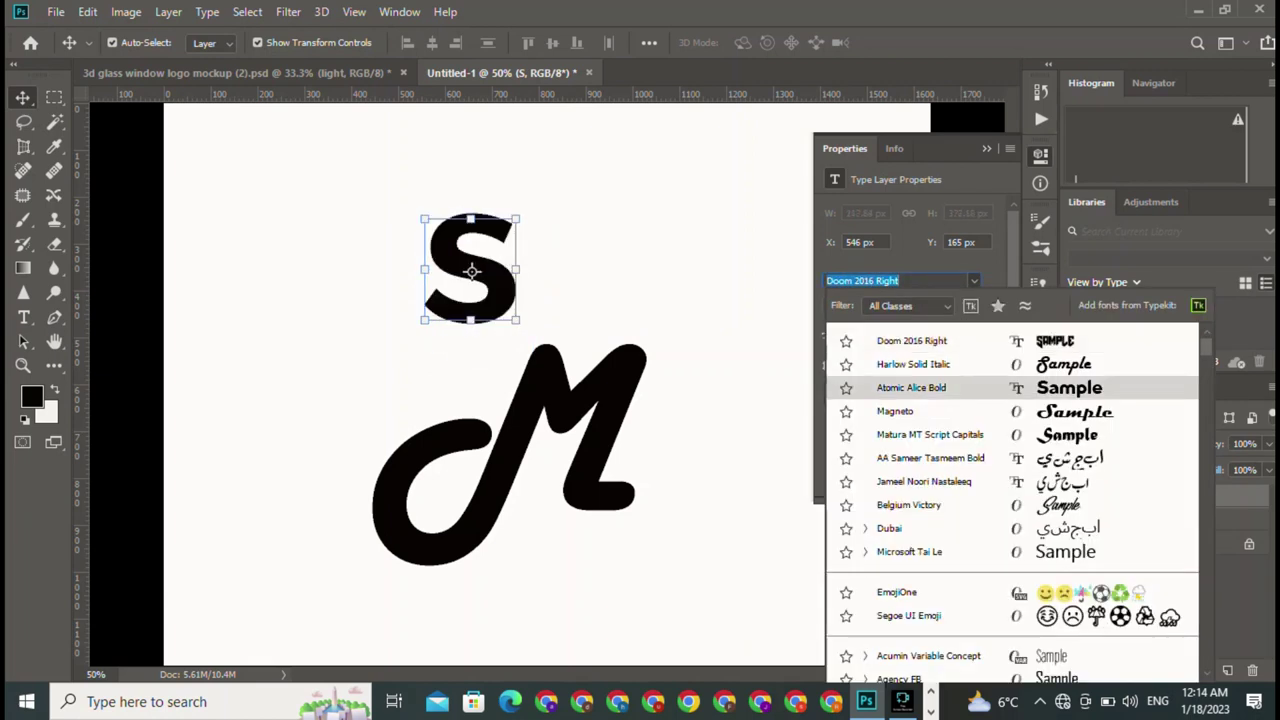
{"action": "key", "text": "Down"}
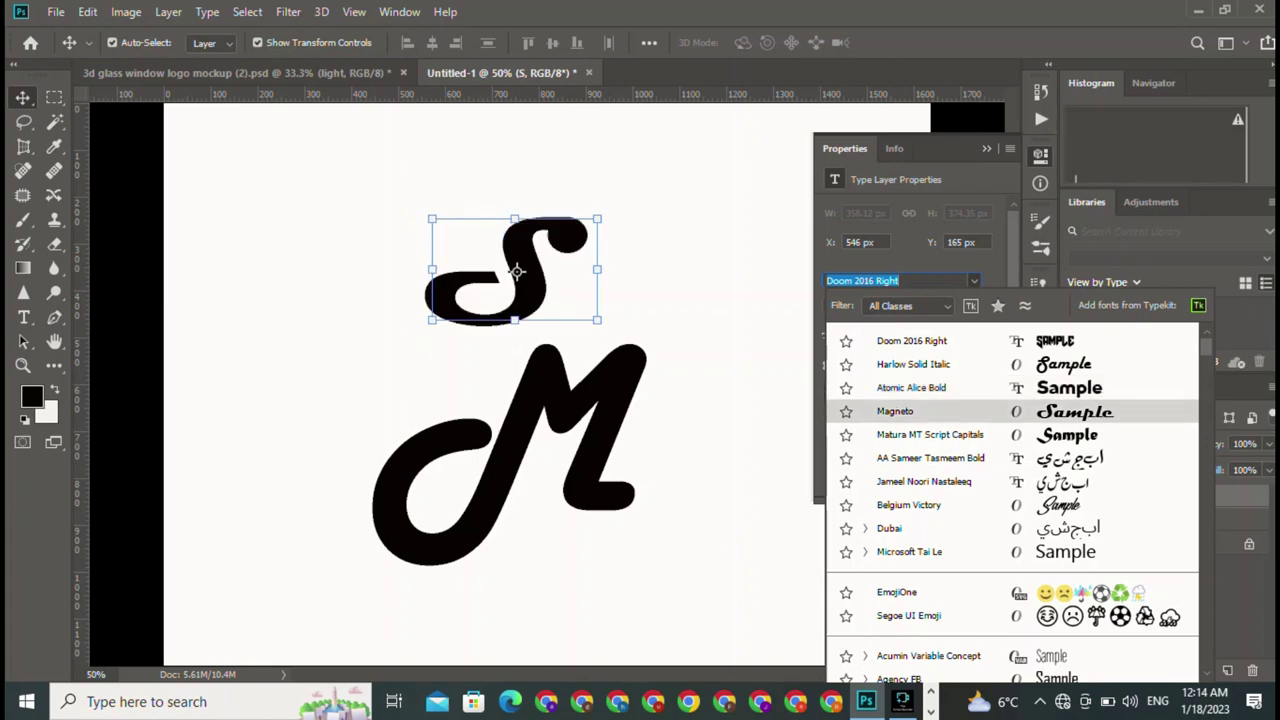
{"action": "key", "text": "Return"}
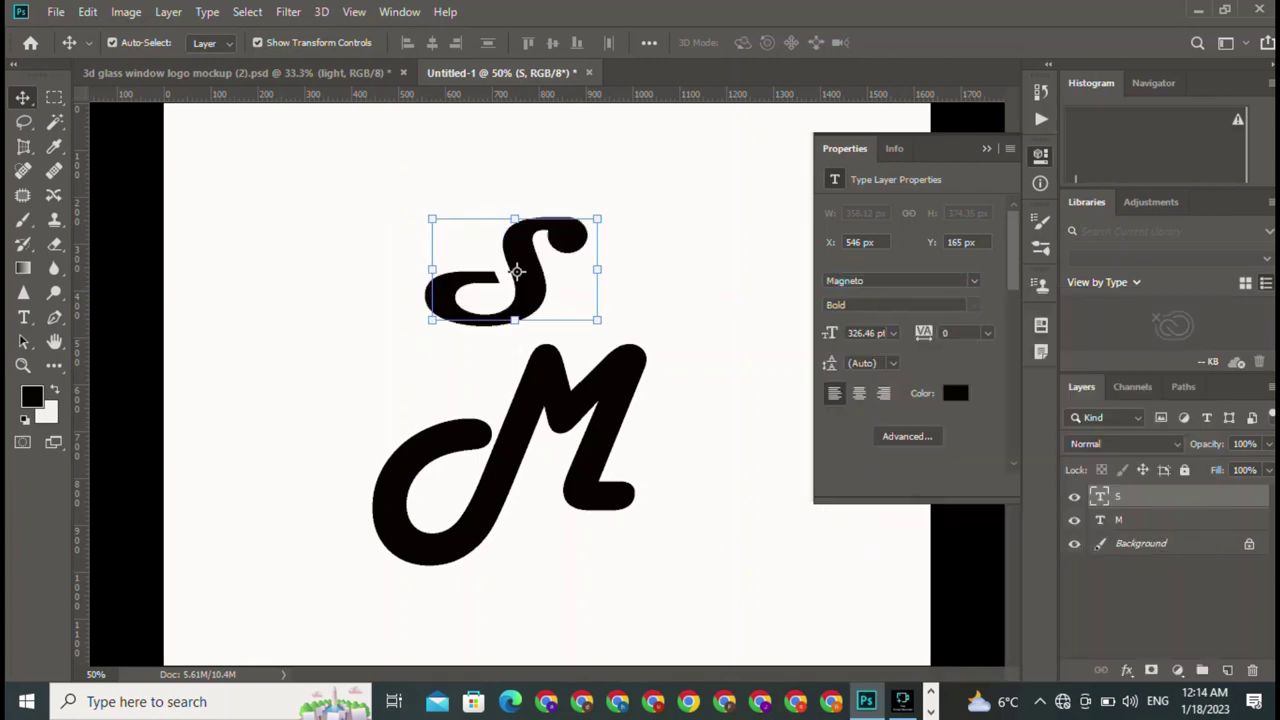
Compare Matura MT Script Capitals against Magneto and keep Magneto for the S.
{"action": "left_click", "coordinate": [973, 281]}
{"action": "key", "text": "Down"}
{"action": "key", "text": "Down"}
{"action": "key", "text": "Down"}
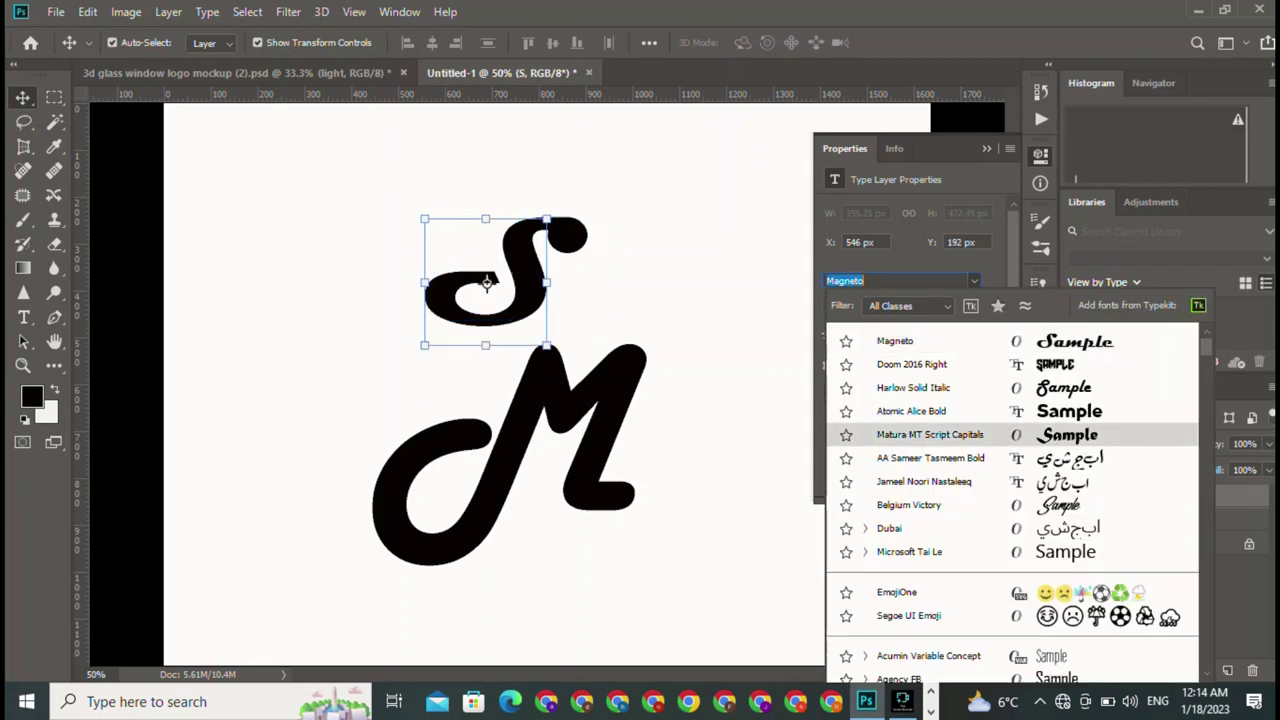
{"action": "key", "text": "Up"}
{"action": "key", "text": "Up"}
{"action": "key", "text": "Up"}
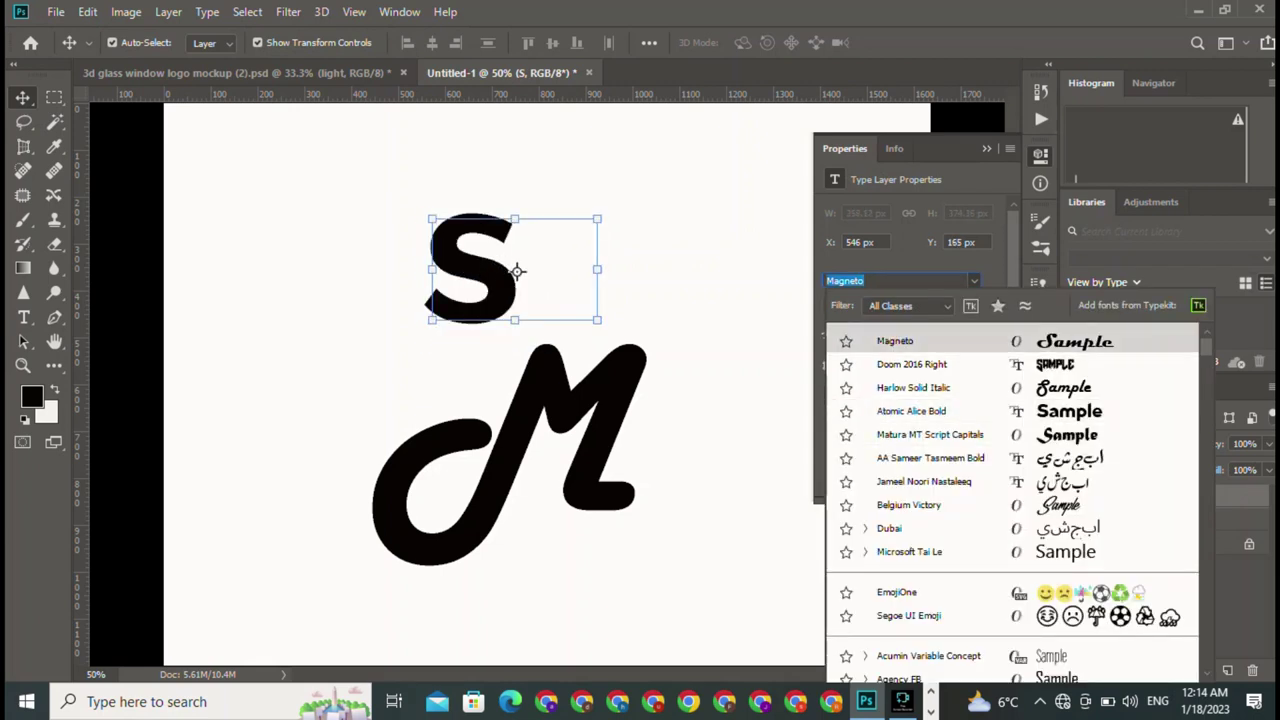
{"action": "key", "text": "Up"}
{"action": "key", "text": "Return"}
Preview Belgium Victory on the S and reconfirm Magneto as its font.
{"action": "left_click", "coordinate": [1040, 155]}
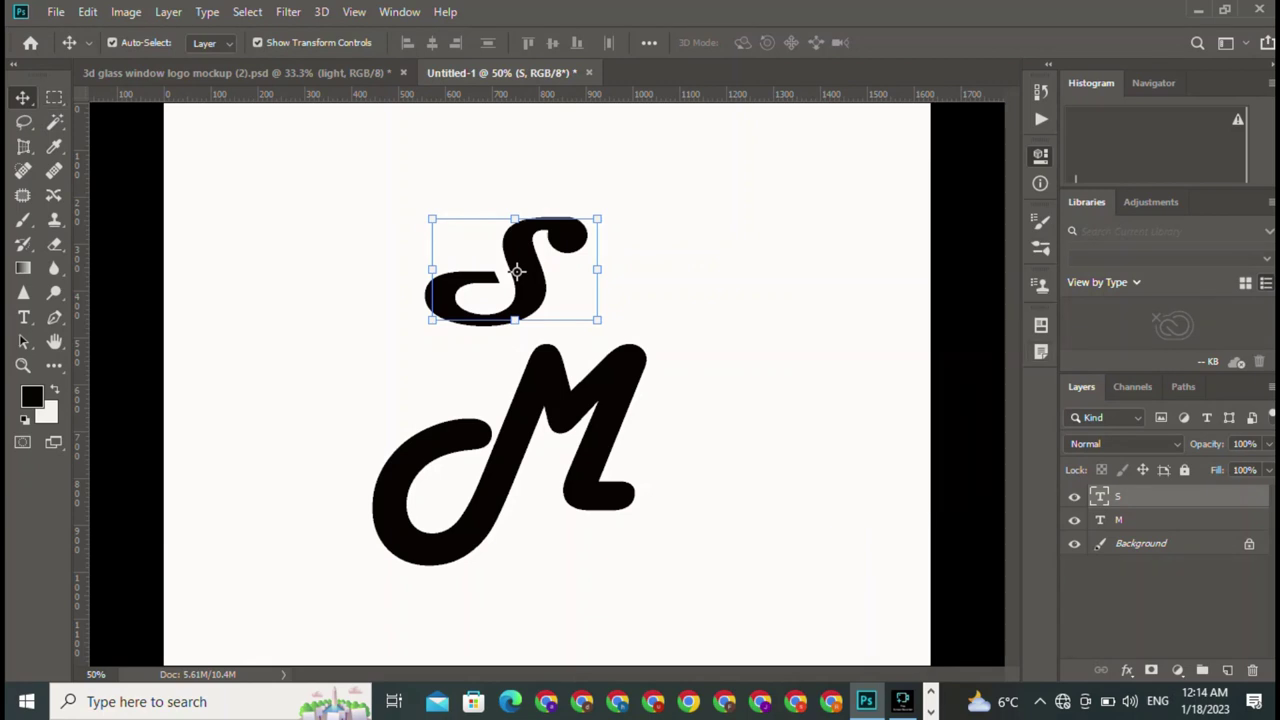
{"action": "left_click", "coordinate": [1040, 183]}
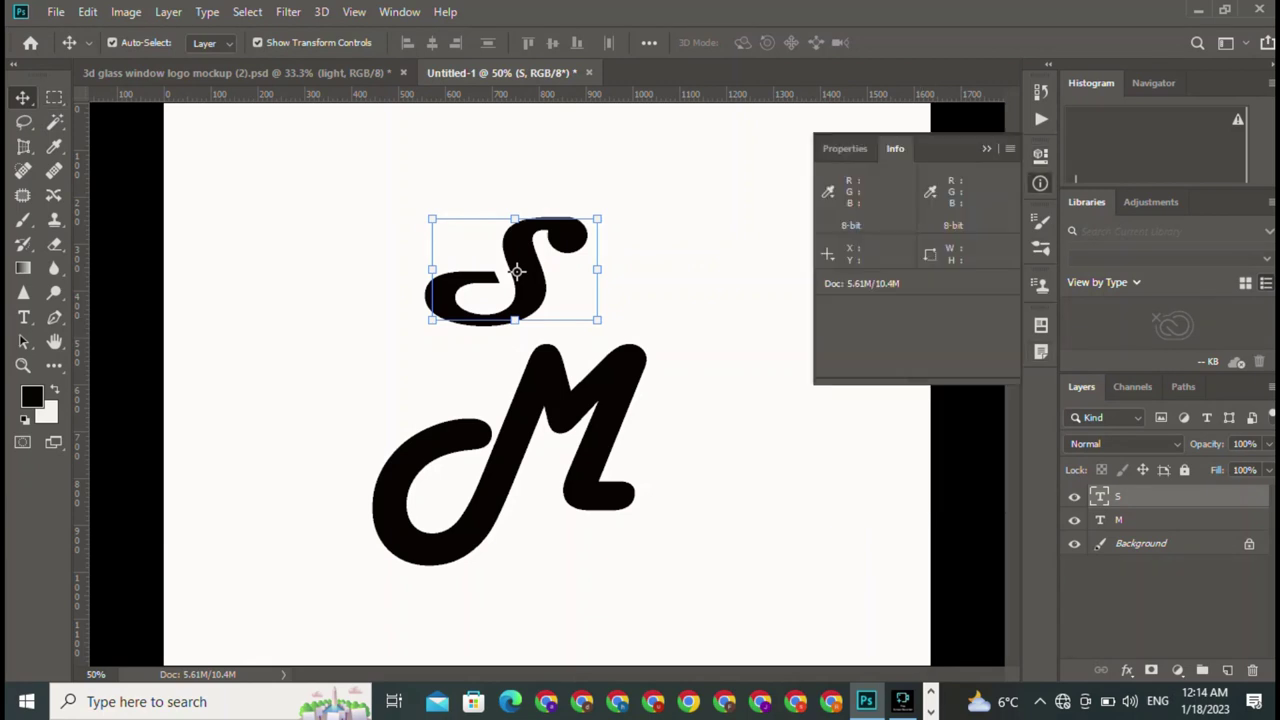
{"action": "left_click", "coordinate": [845, 148]}
{"action": "left_click", "coordinate": [880, 281]}
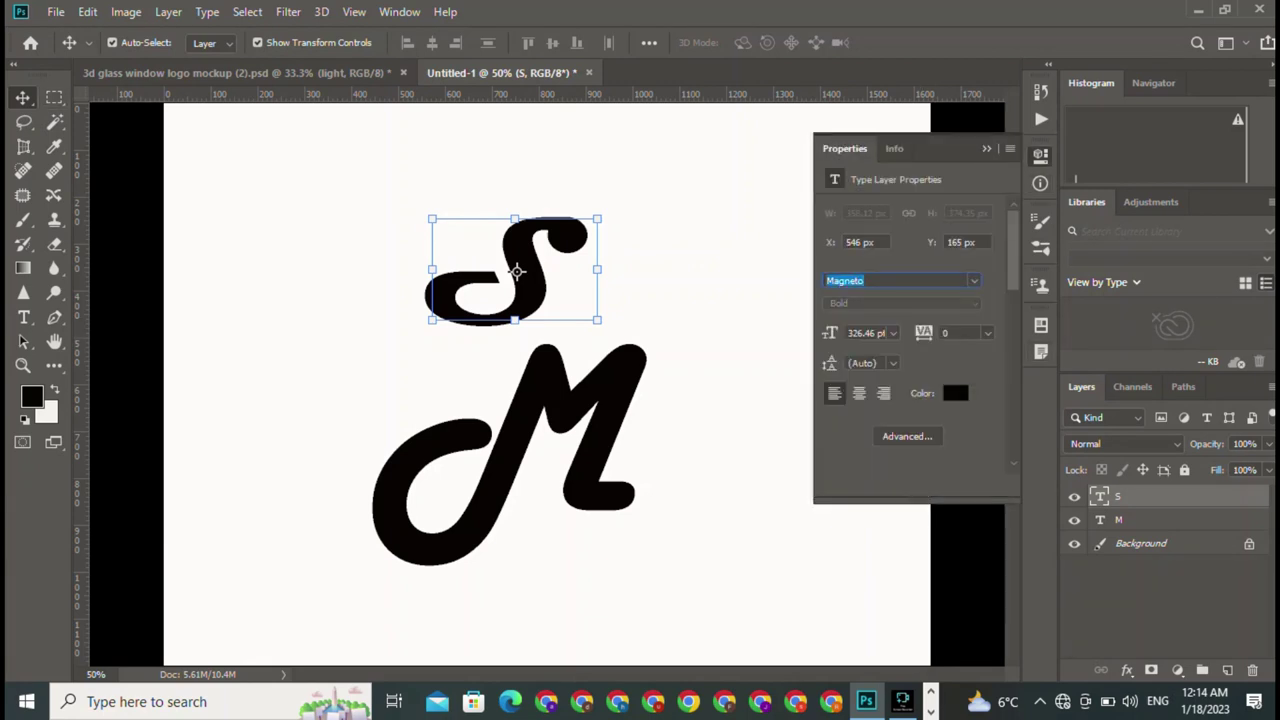
{"action": "left_click", "coordinate": [973, 281]}
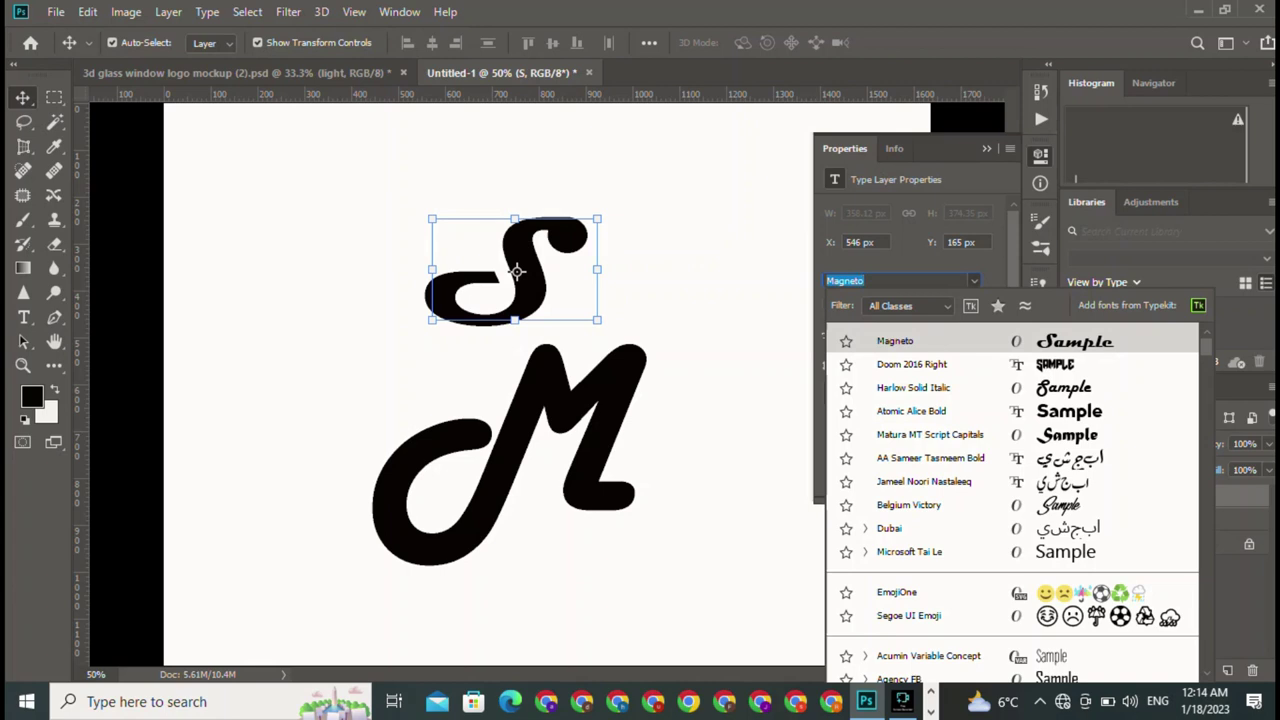
{"action": "key", "text": "Down"}
{"action": "key", "text": "Down"}
{"action": "key", "text": "Down"}
{"action": "key", "text": "Down"}
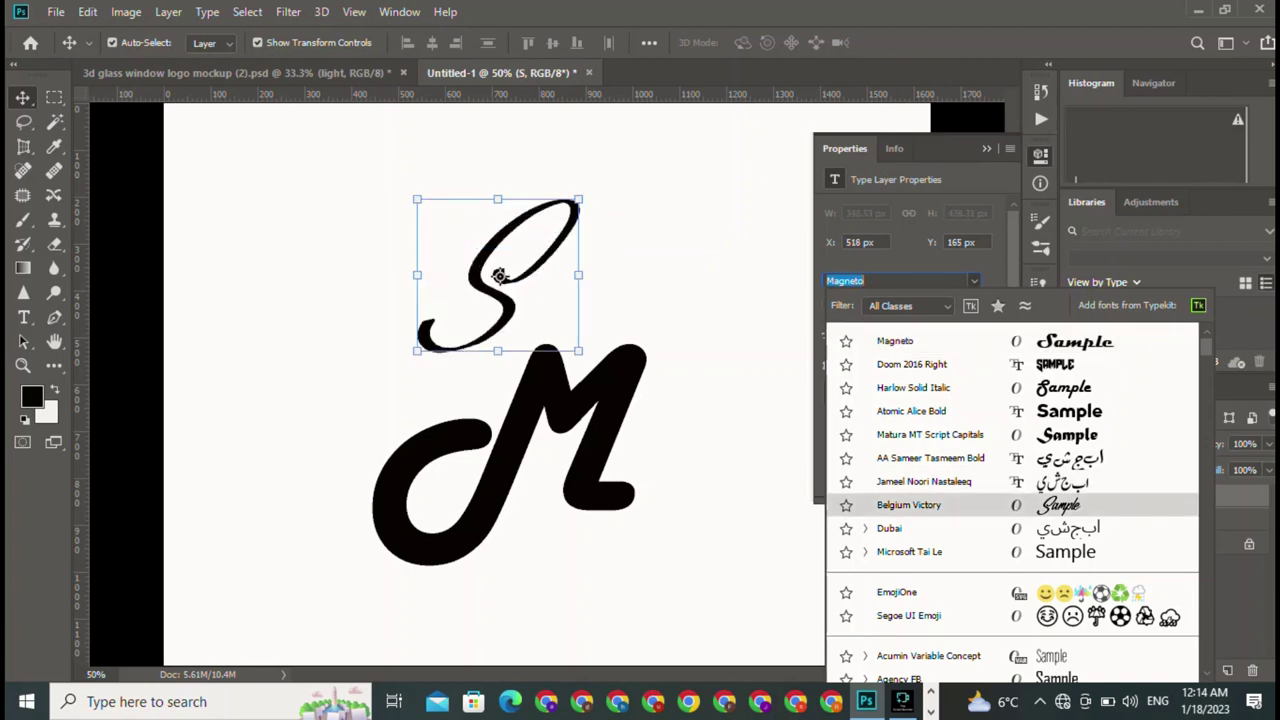
{"action": "key", "text": "Up"}
{"action": "key", "text": "Up"}
{"action": "key", "text": "Up"}
{"action": "key", "text": "Up"}
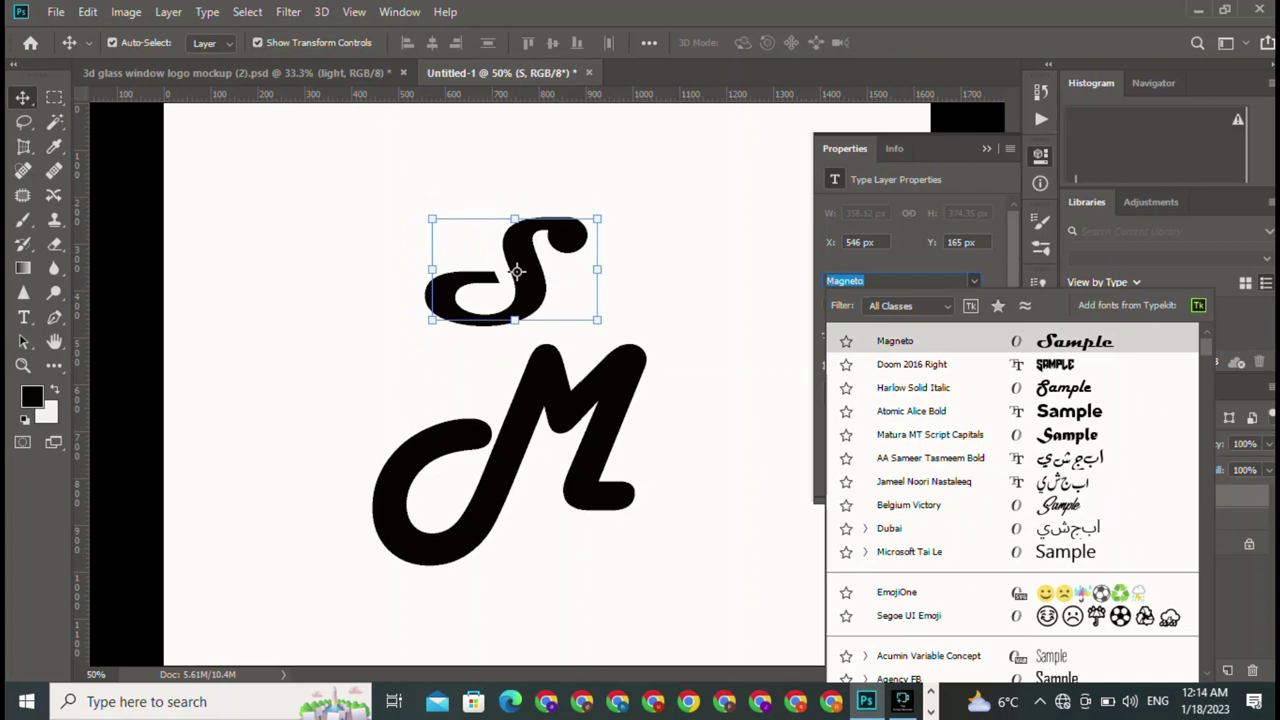
{"action": "key", "text": "Return"}
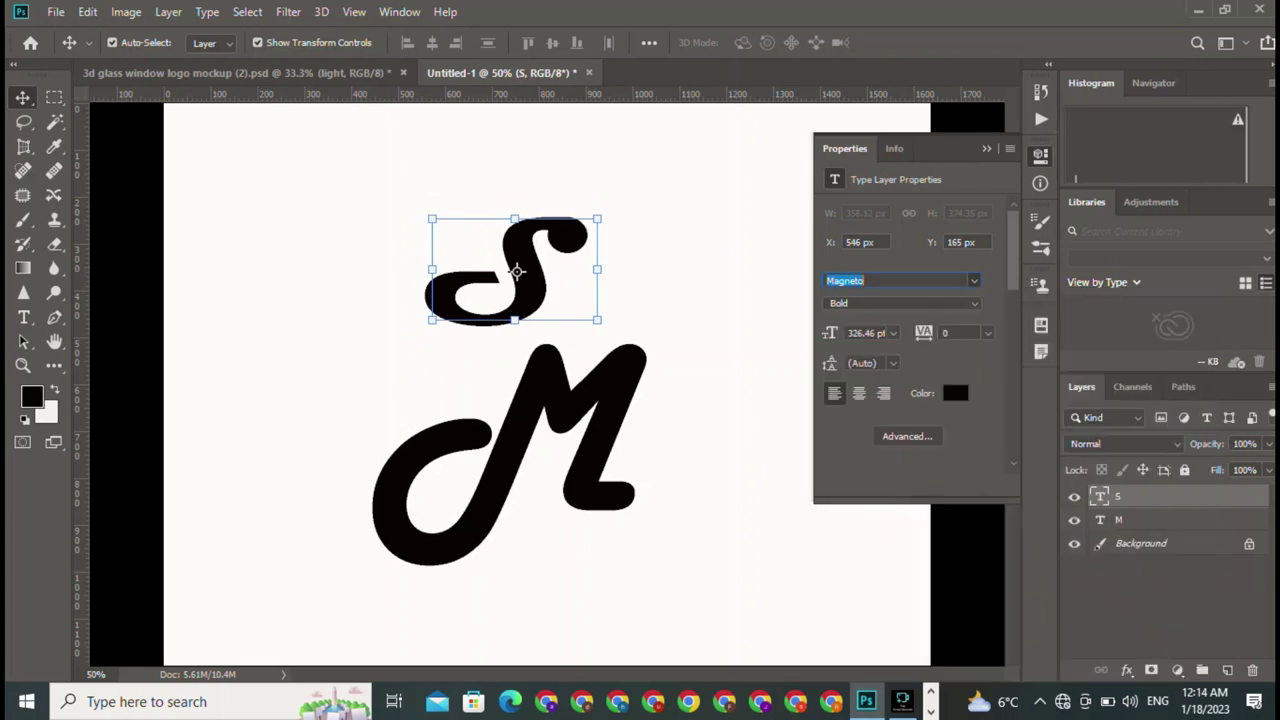
{"action": "key", "text": "Return"}
Tuck the S, scaled to about 55%, against the M's lower-right stroke and commit.
{"action": "mouse_move", "coordinate": [530, 224]}
{"action": "left_mouse_down"}
{"action": "mouse_move", "coordinate": [730, 400]}
{"action": "mouse_move", "coordinate": [731, 376]}
{"action": "mouse_move", "coordinate": [699, 396]}
{"action": "left_mouse_up"}
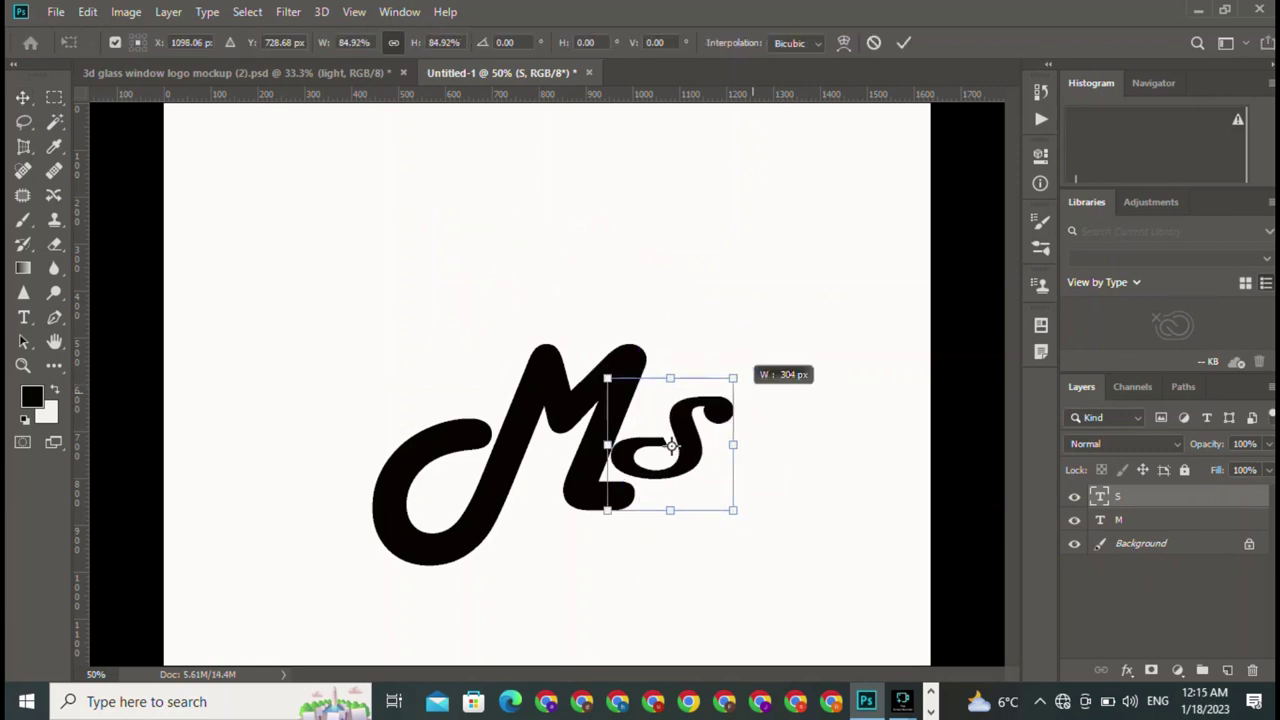
{"action": "left_click_drag", "start_coordinate": [652, 447], "coordinate": [658, 460]}
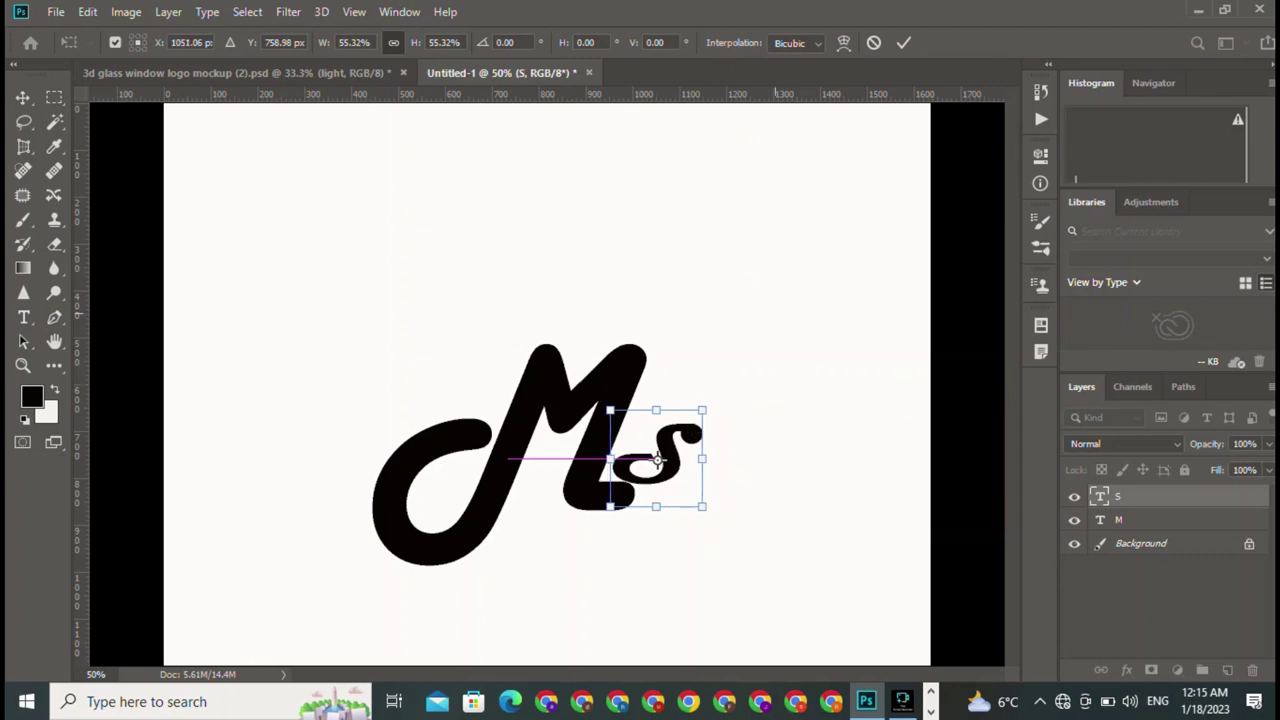
{"action": "key", "text": "Return"}
{"action": "left_click", "coordinate": [752, 448]}
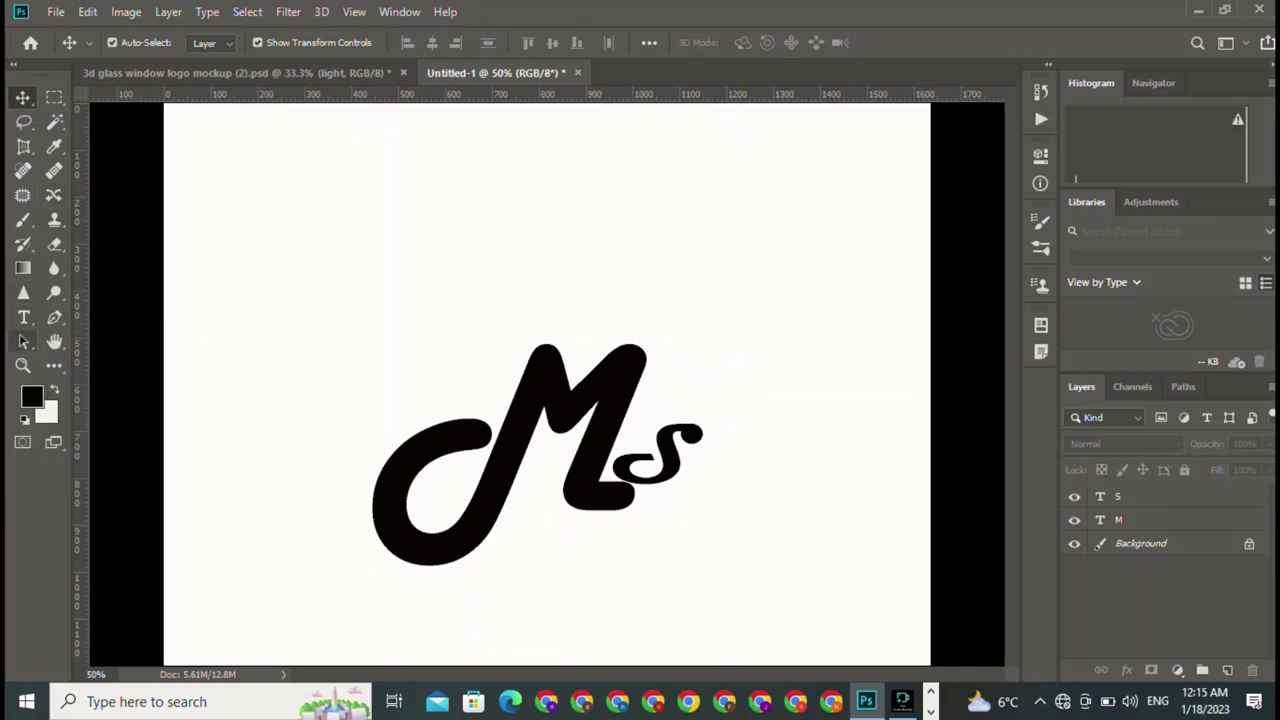
{"action": "left_click", "coordinate": [55, 318]}
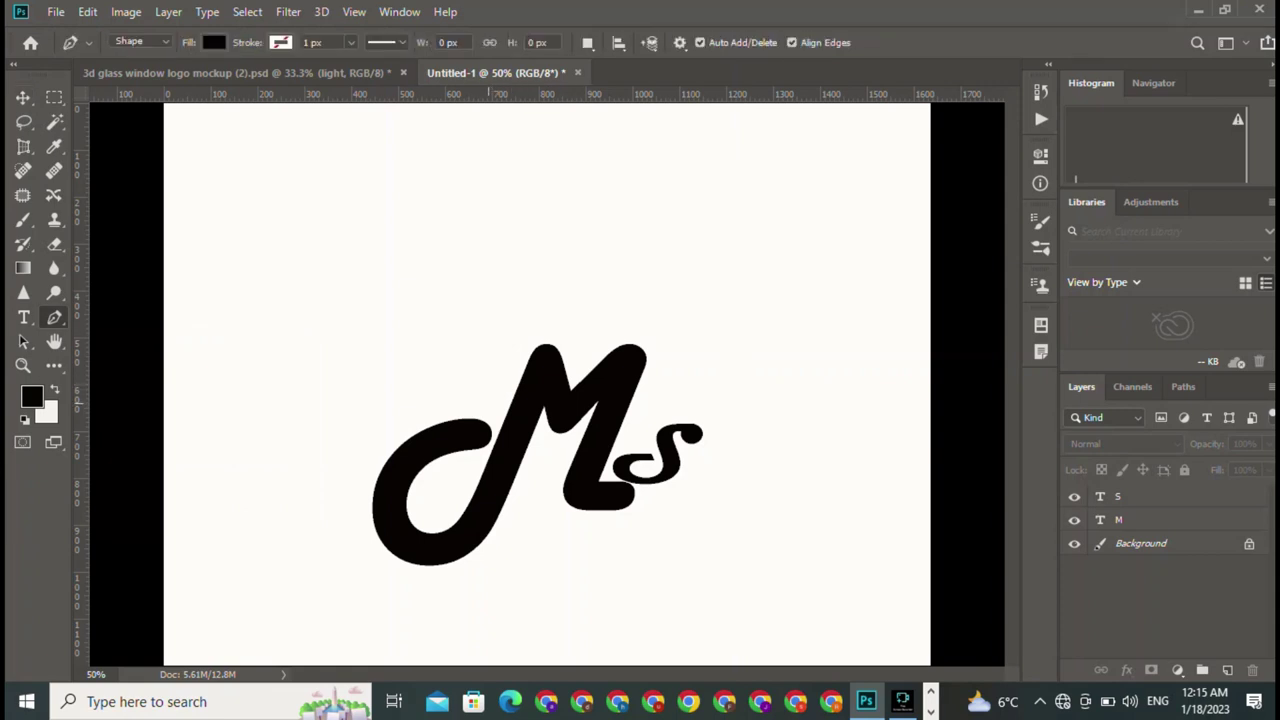
Start a Shape 1 pen path at the M's upper left, curving over its first peak.
{"action": "left_click", "coordinate": [493, 410]}
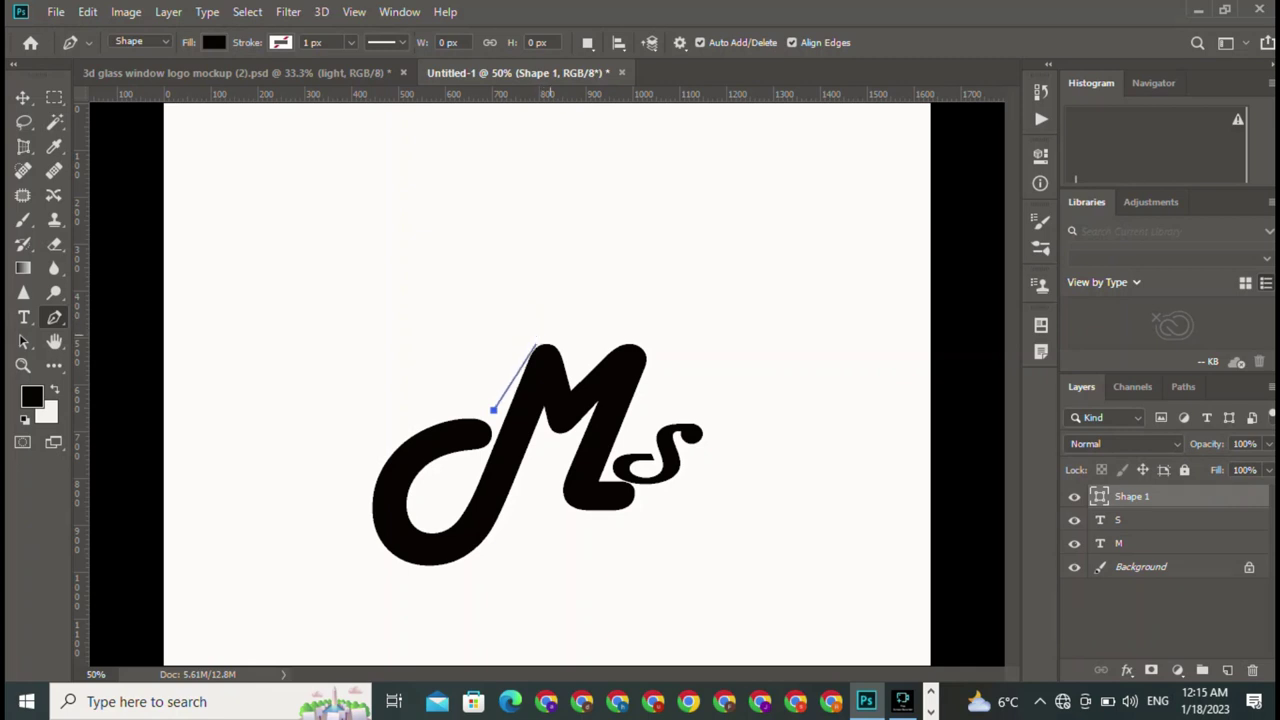
{"action": "mouse_move", "coordinate": [575, 376]}
{"action": "left_mouse_down"}
{"action": "mouse_move", "coordinate": [568, 478]}
{"action": "mouse_move", "coordinate": [605, 496]}
{"action": "left_mouse_up"}
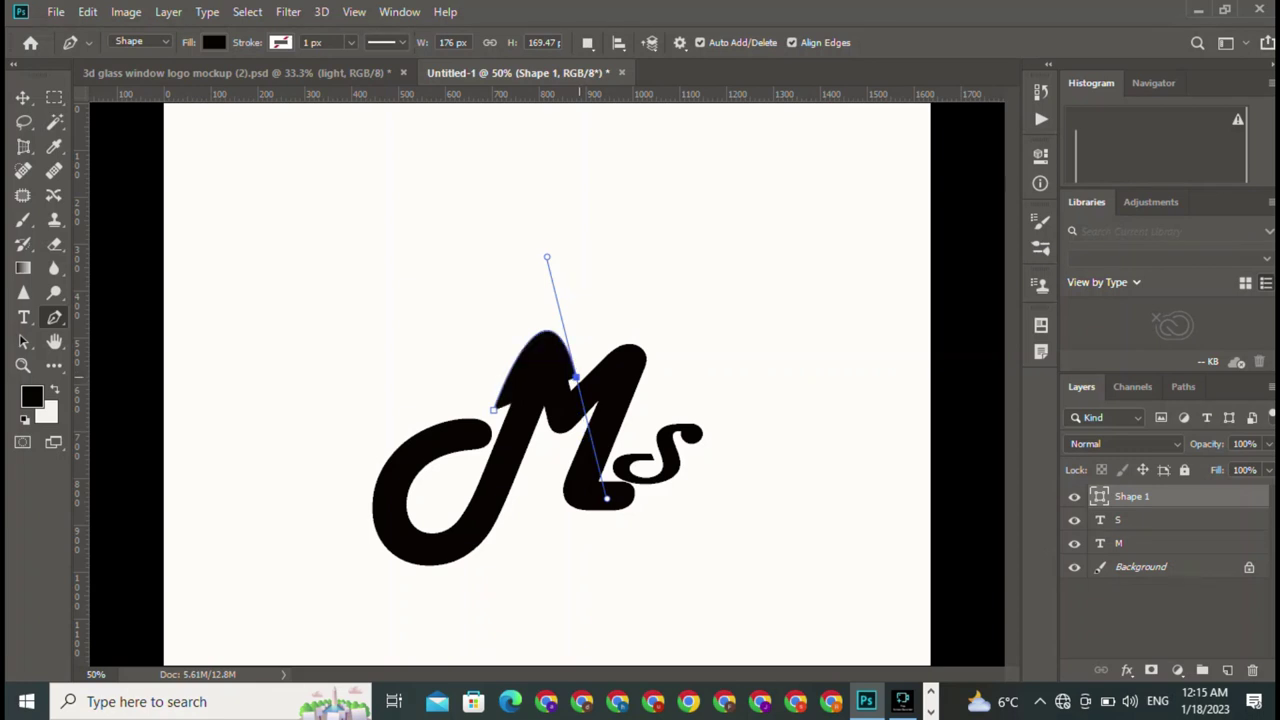
{"action": "left_click", "coordinate": [573, 378], "text": "alt"}
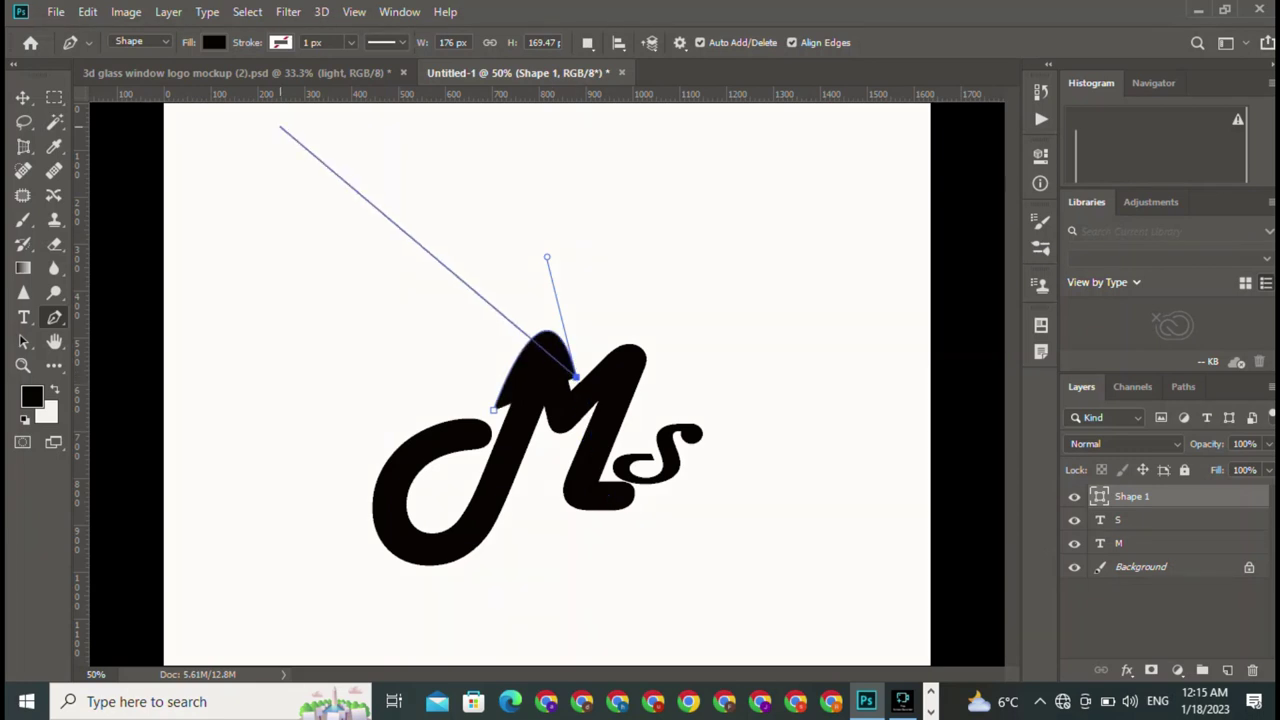
Set the curve's fill to None with a 5 px solid red stroke.
{"action": "left_click", "coordinate": [213, 42]}
{"action": "left_click", "coordinate": [133, 78]}
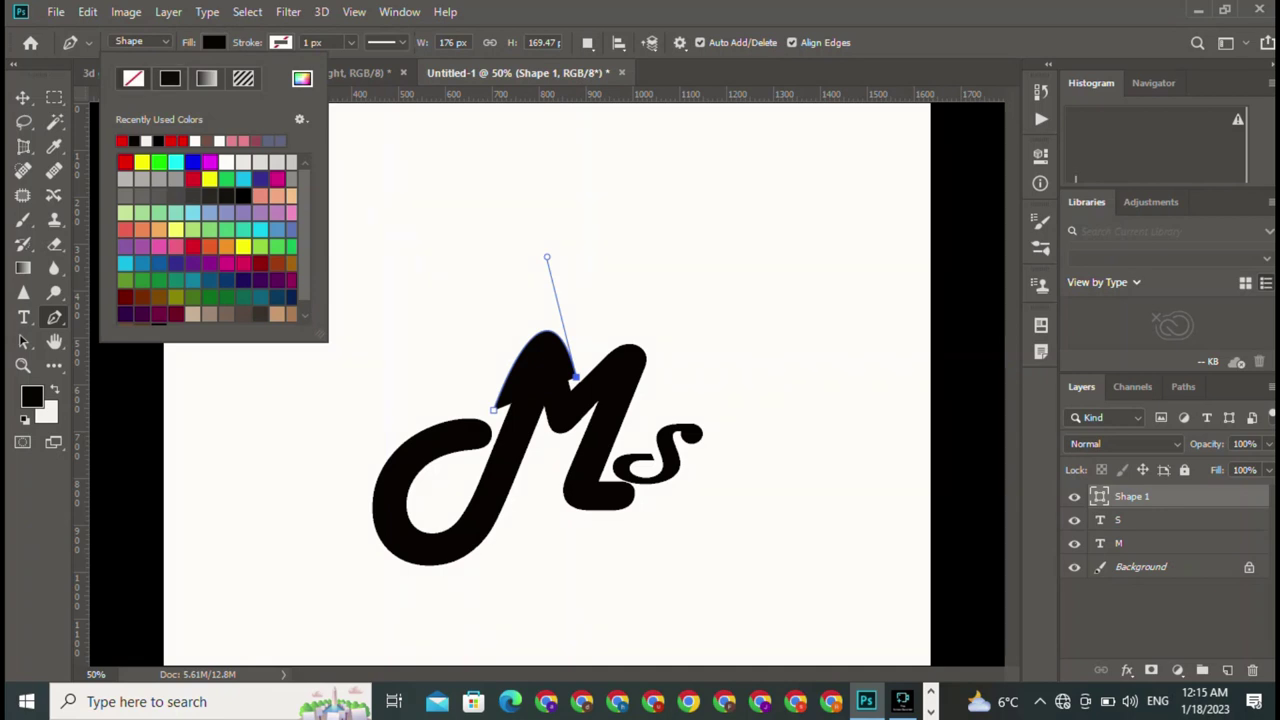
{"action": "left_click", "coordinate": [280, 42]}
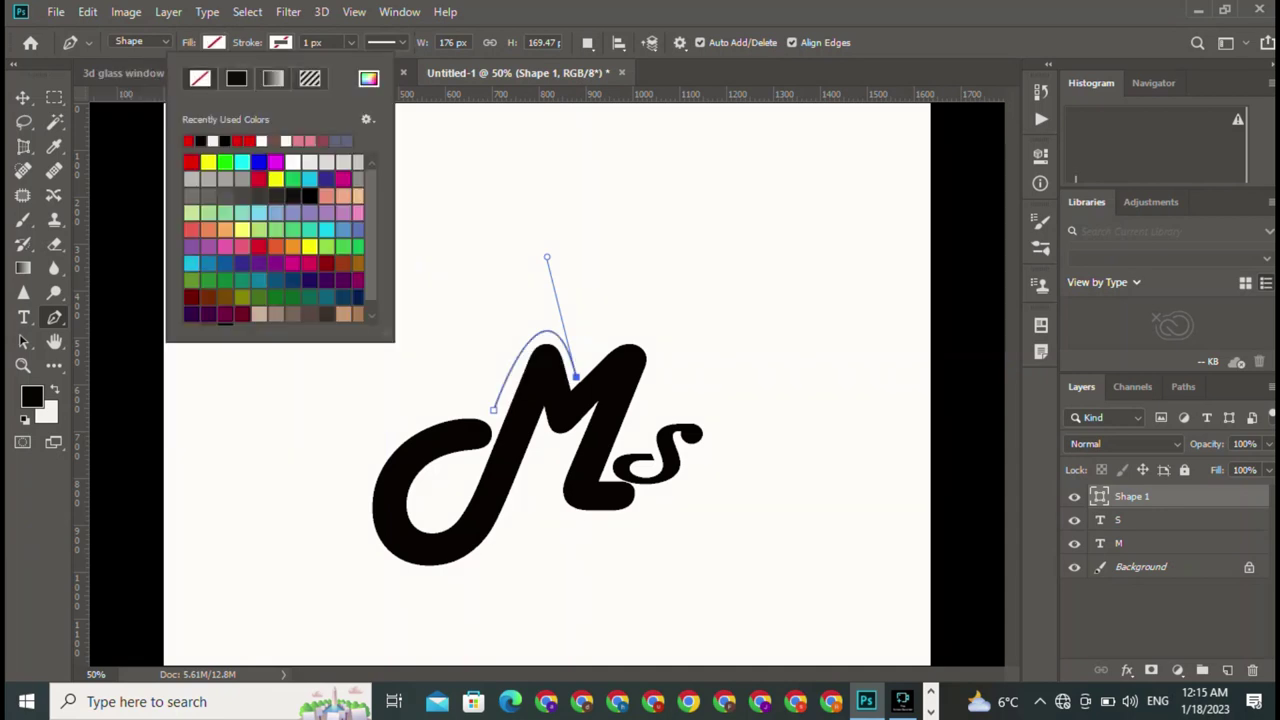
{"action": "left_click", "coordinate": [236, 78]}
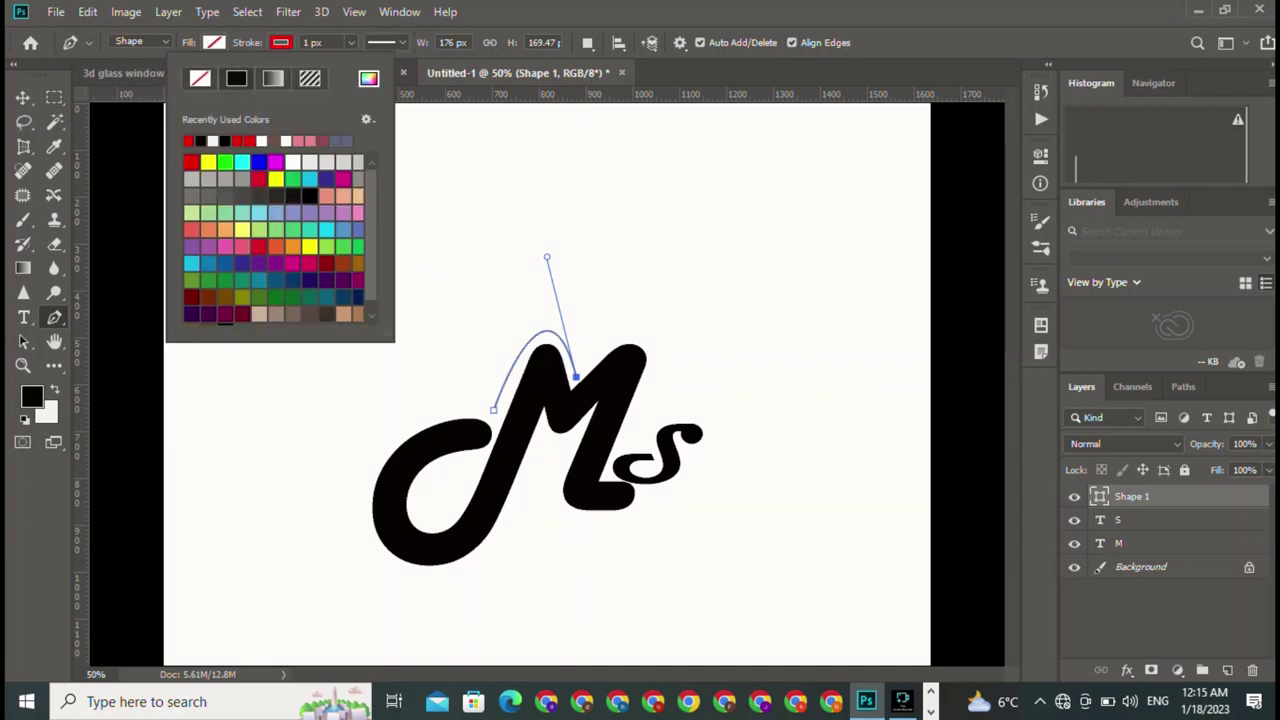
{"action": "left_click", "coordinate": [313, 42]}
{"action": "type", "text": "2"}
{"action": "key", "text": "Return"}
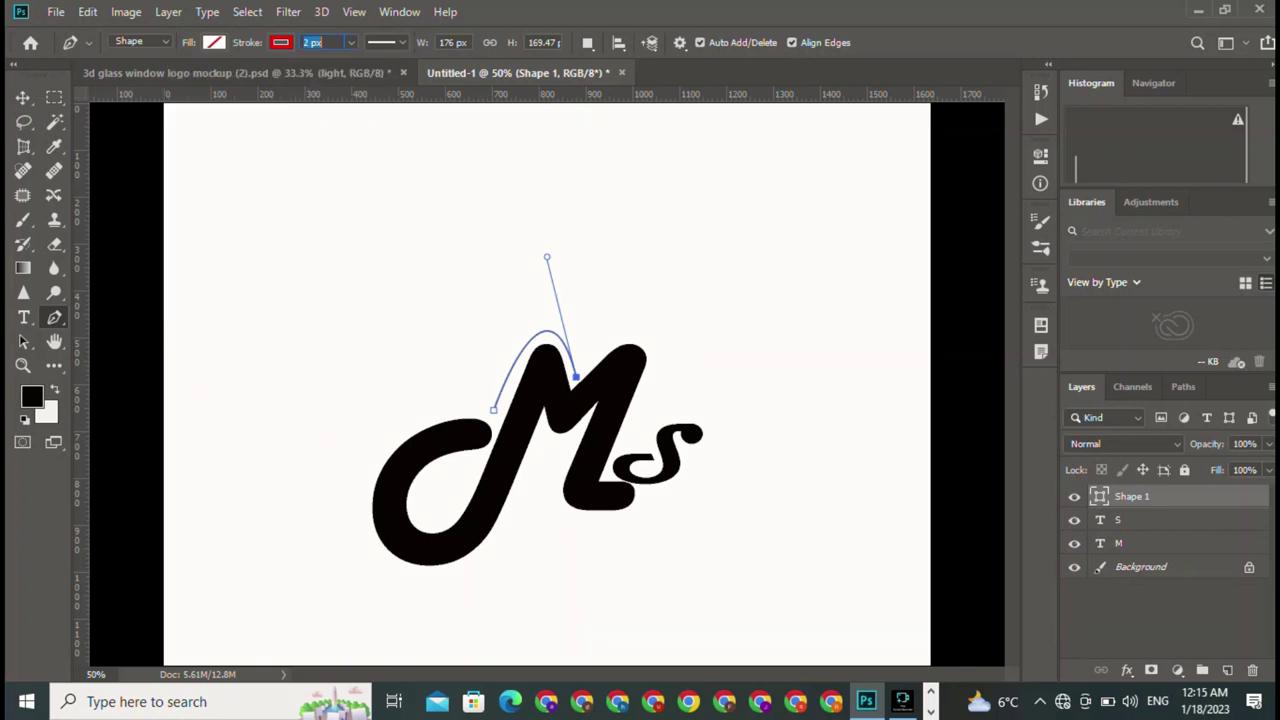
{"action": "type", "text": "5"}
{"action": "key", "text": "Return"}
Continue the red curve over the M's second peak, ending at its right shoulder.
{"action": "mouse_move", "coordinate": [636, 420]}
{"action": "left_mouse_down"}
{"action": "mouse_move", "coordinate": [571, 574]}
{"action": "mouse_move", "coordinate": [620, 560]}
{"action": "left_mouse_up"}
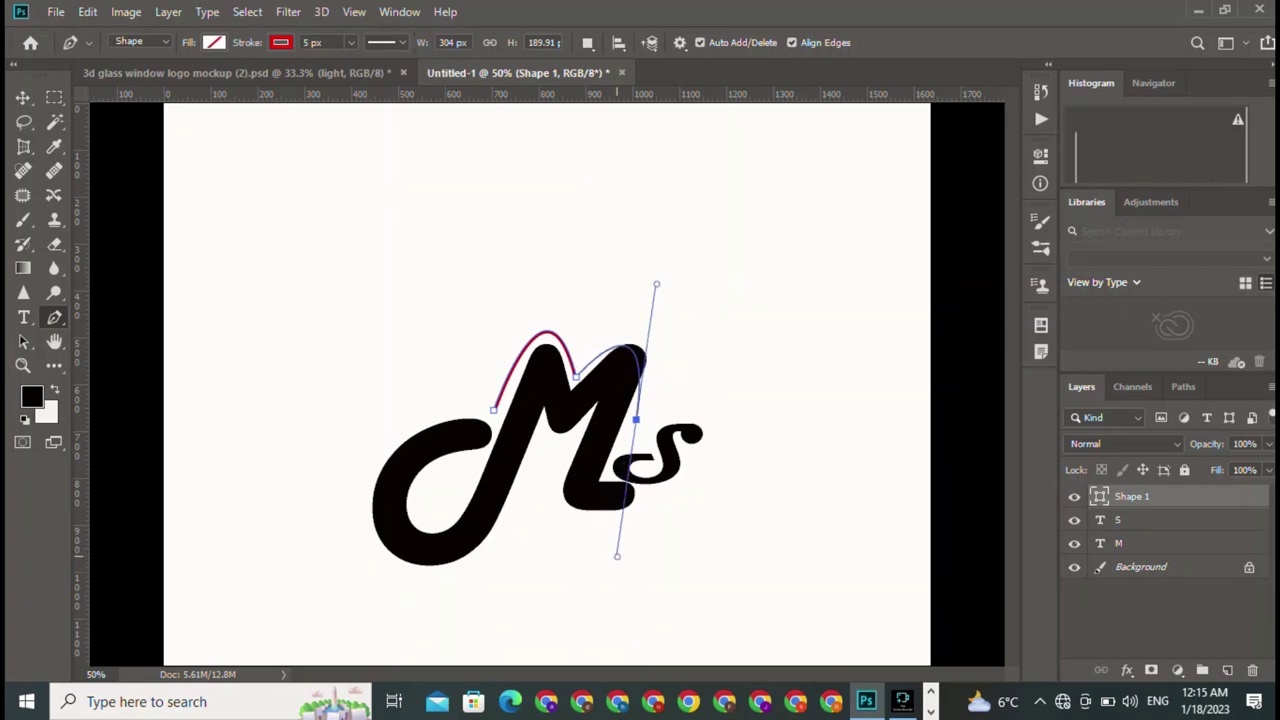
{"action": "left_click_drag", "start_coordinate": [576, 377], "coordinate": [547, 258]}
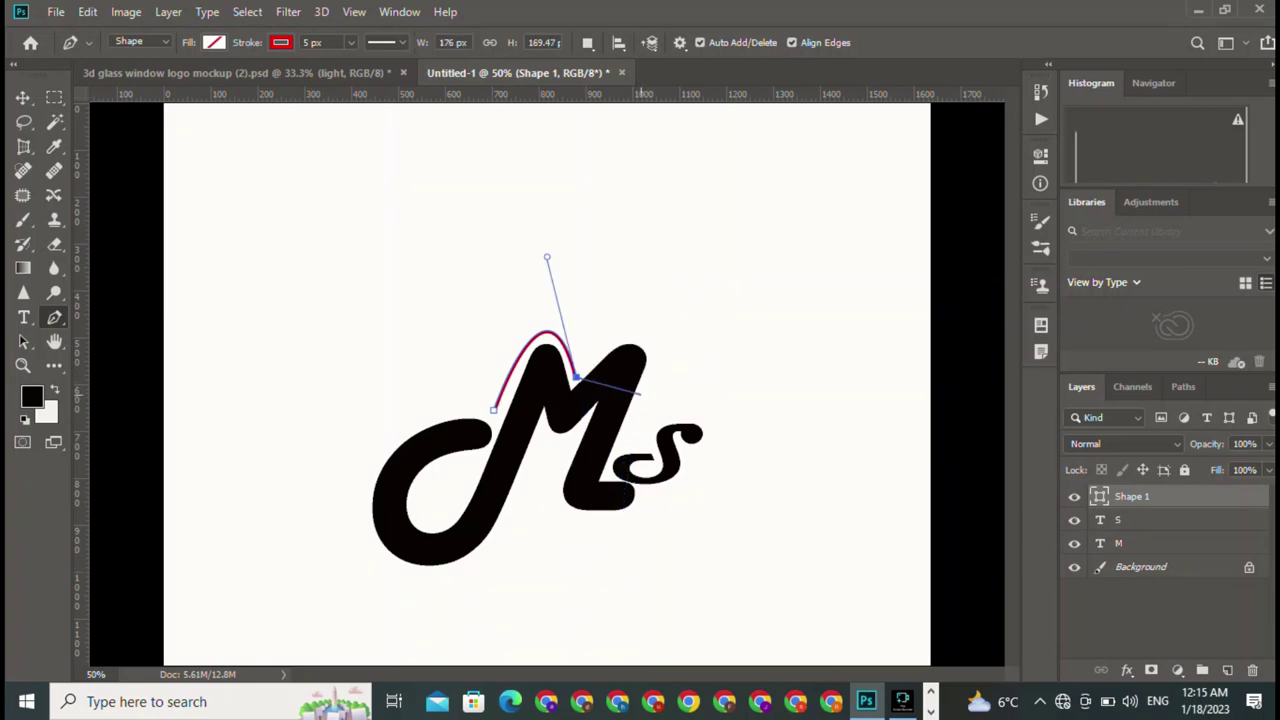
{"action": "mouse_move", "coordinate": [640, 378]}
{"action": "left_mouse_down"}
{"action": "mouse_move", "coordinate": [686, 285]}
{"action": "mouse_move", "coordinate": [667, 281]}
{"action": "left_mouse_up"}
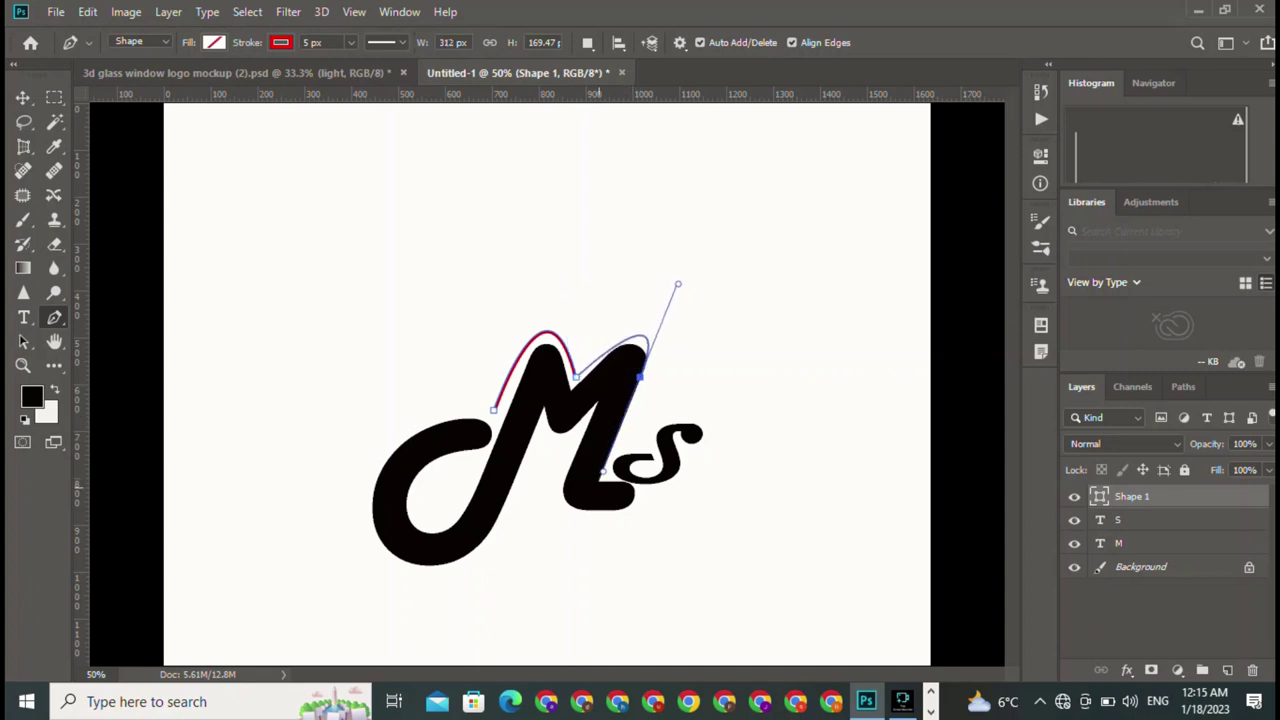
{"action": "key", "text": "ctrl+z"}
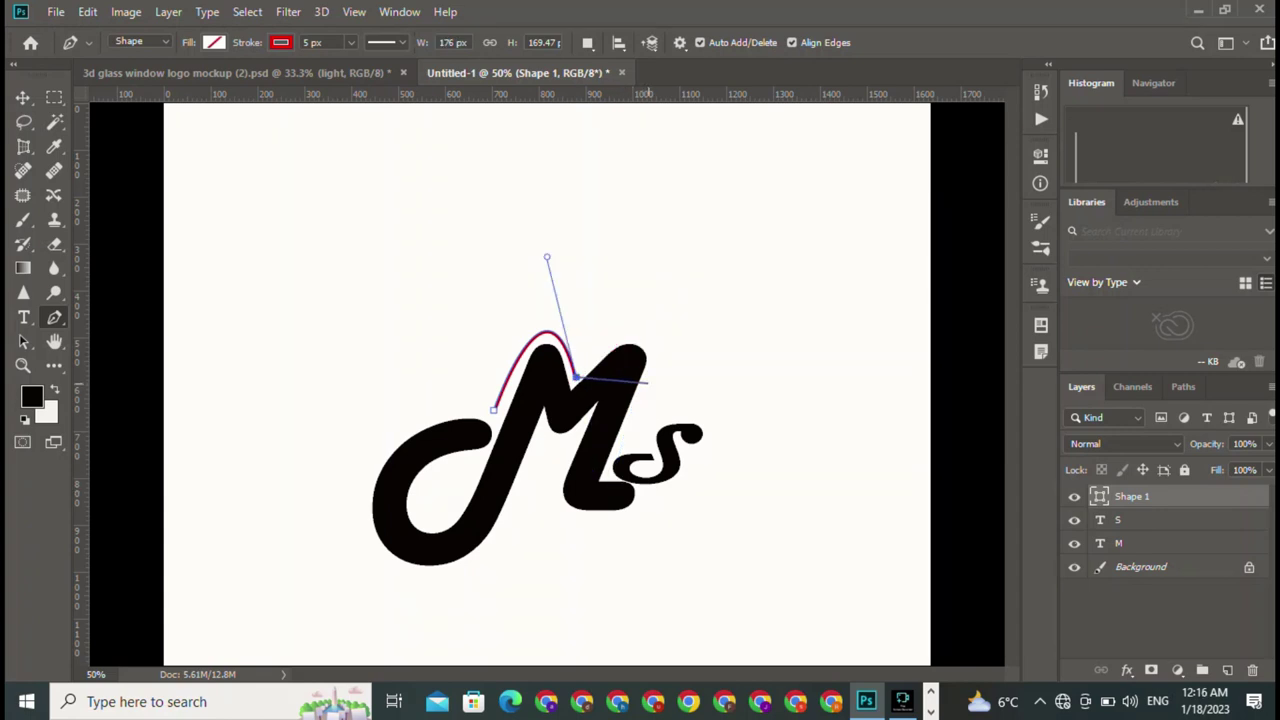
{"action": "left_click_drag", "start_coordinate": [648, 382], "coordinate": [673, 296]}
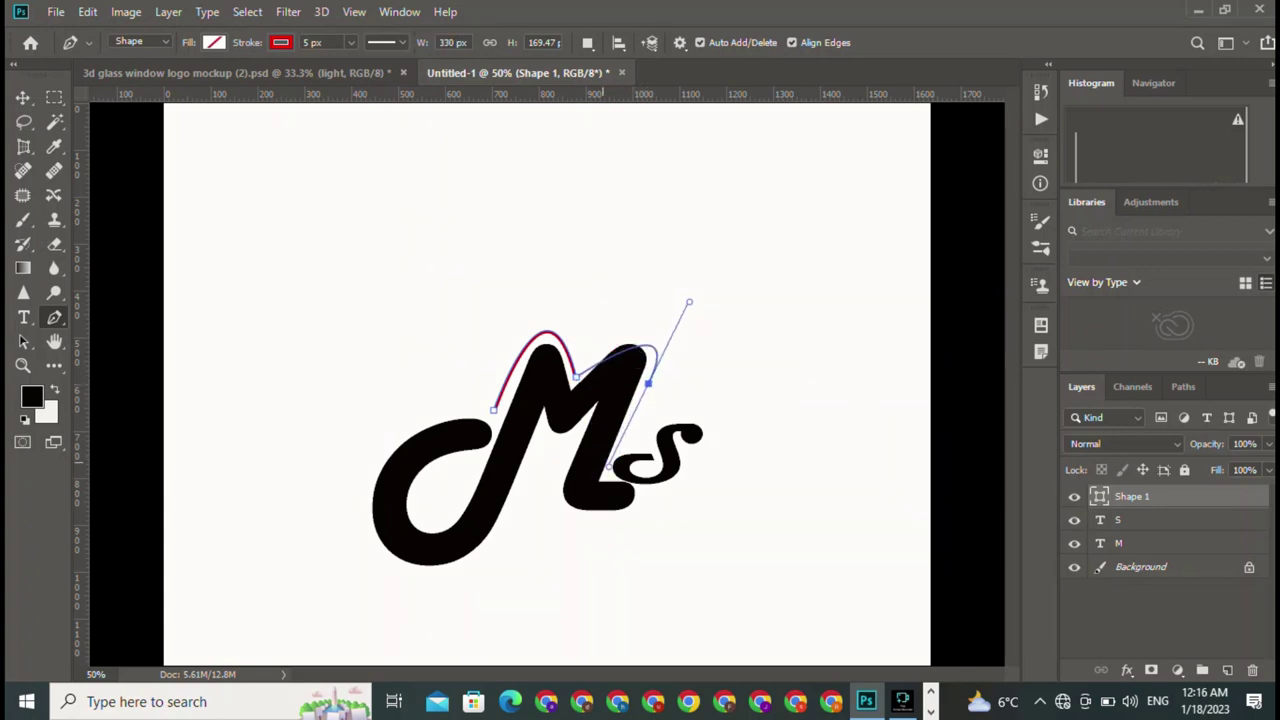
{"action": "mouse_move", "coordinate": [625, 471]}
{"action": "left_mouse_down"}
{"action": "mouse_move", "coordinate": [630, 497]}
{"action": "mouse_move", "coordinate": [623, 479]}
{"action": "mouse_move", "coordinate": [640, 478]}
{"action": "left_mouse_up"}
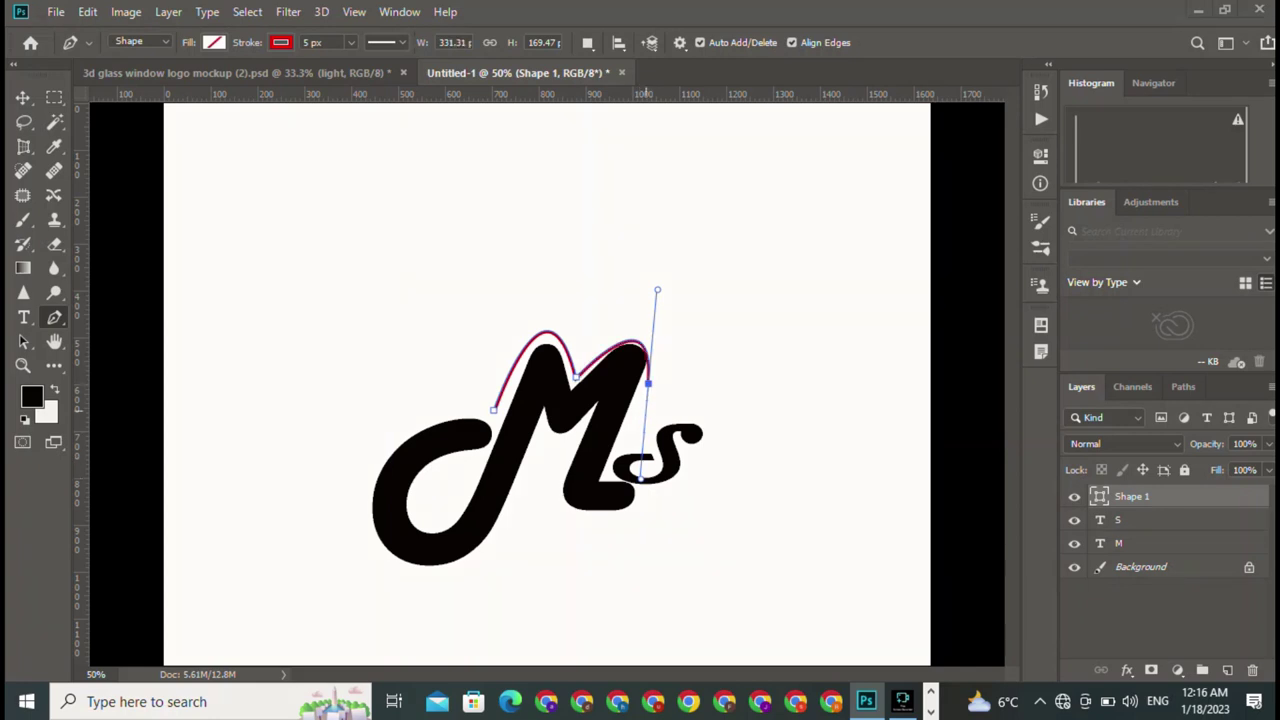
{"action": "left_click", "coordinate": [648, 383], "text": "alt"}
Shift the M slightly right so the red arc floats evenly above its peaks.
{"action": "key", "text": "v"}
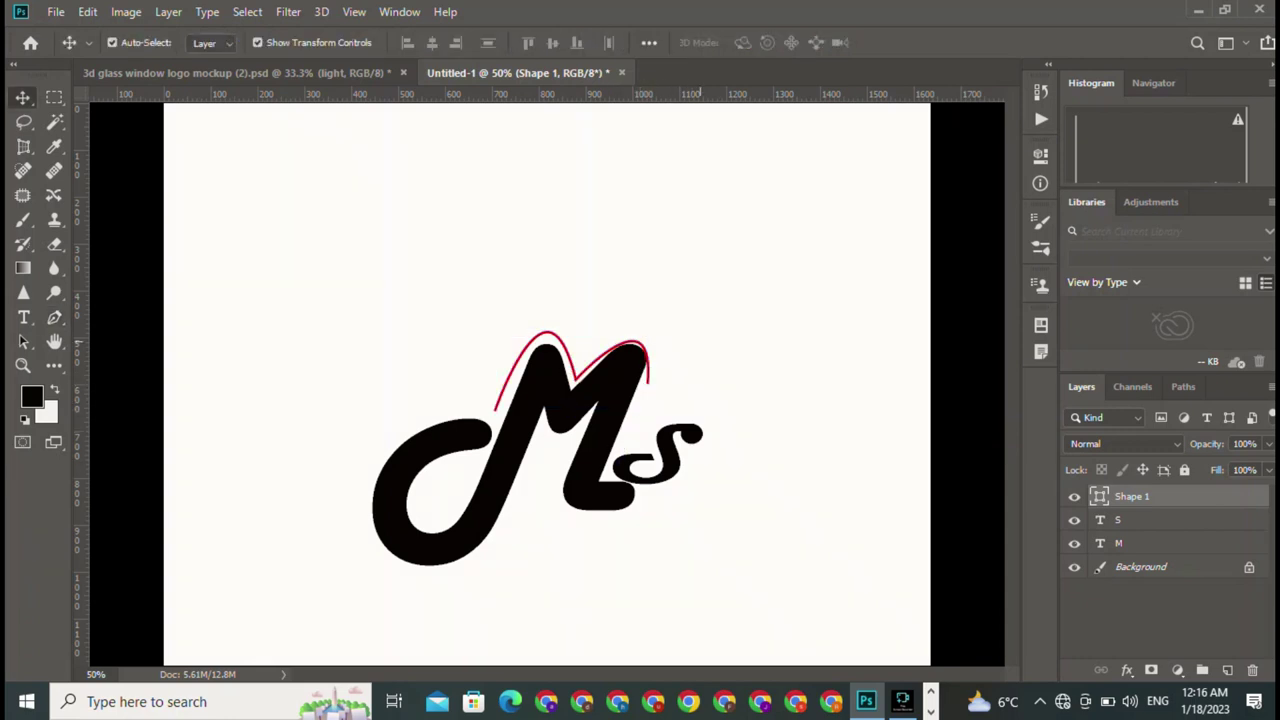
{"action": "left_click", "coordinate": [780, 250]}
{"action": "left_click_drag", "start_coordinate": [607, 353], "coordinate": [606, 362]}
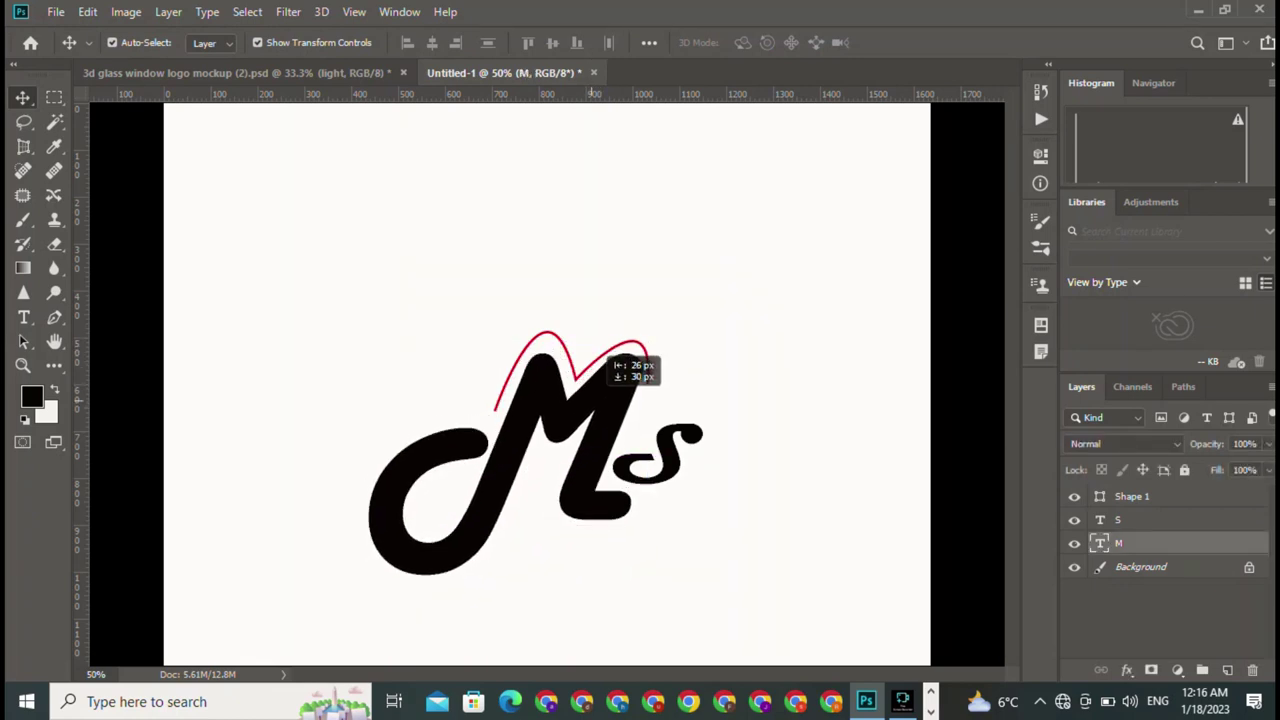
{"action": "left_click_drag", "start_coordinate": [605, 360], "coordinate": [618, 358]}
{"action": "key", "text": "ctrl+alt+a"}
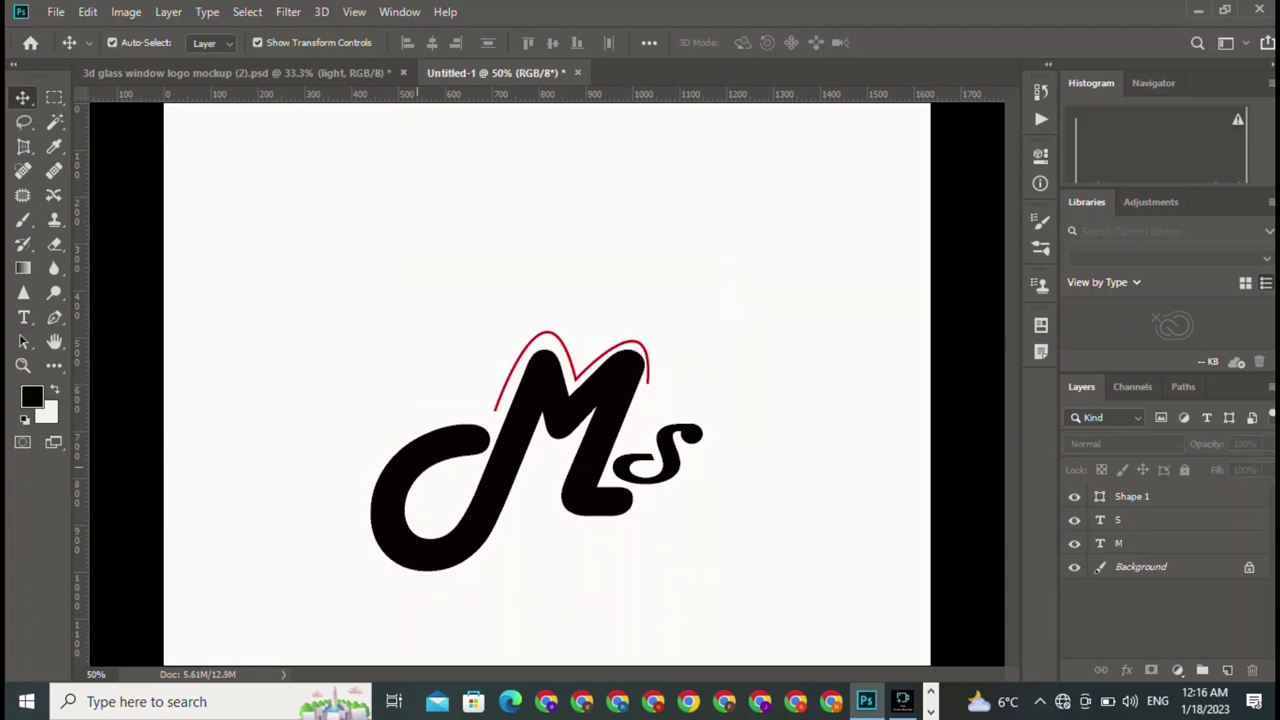
{"action": "left_click_drag", "start_coordinate": [549, 335], "coordinate": [562, 335]}
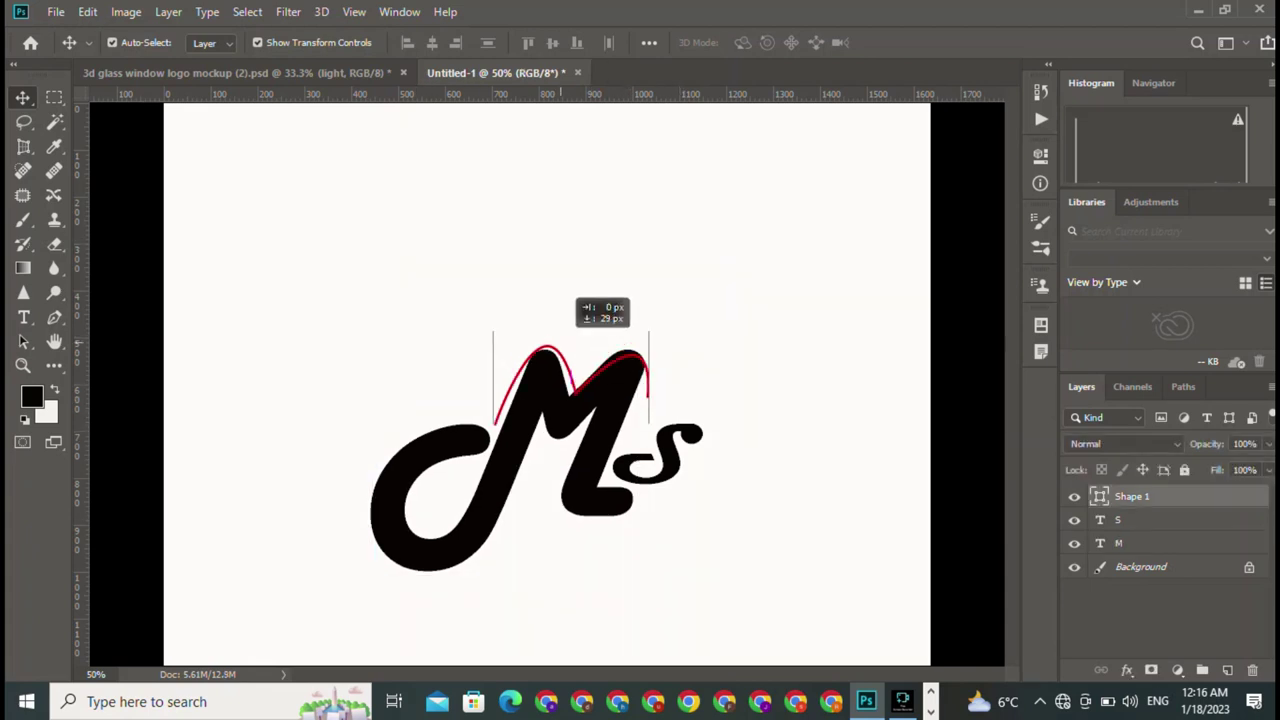
{"action": "left_click_drag", "start_coordinate": [562, 335], "coordinate": [550, 335]}
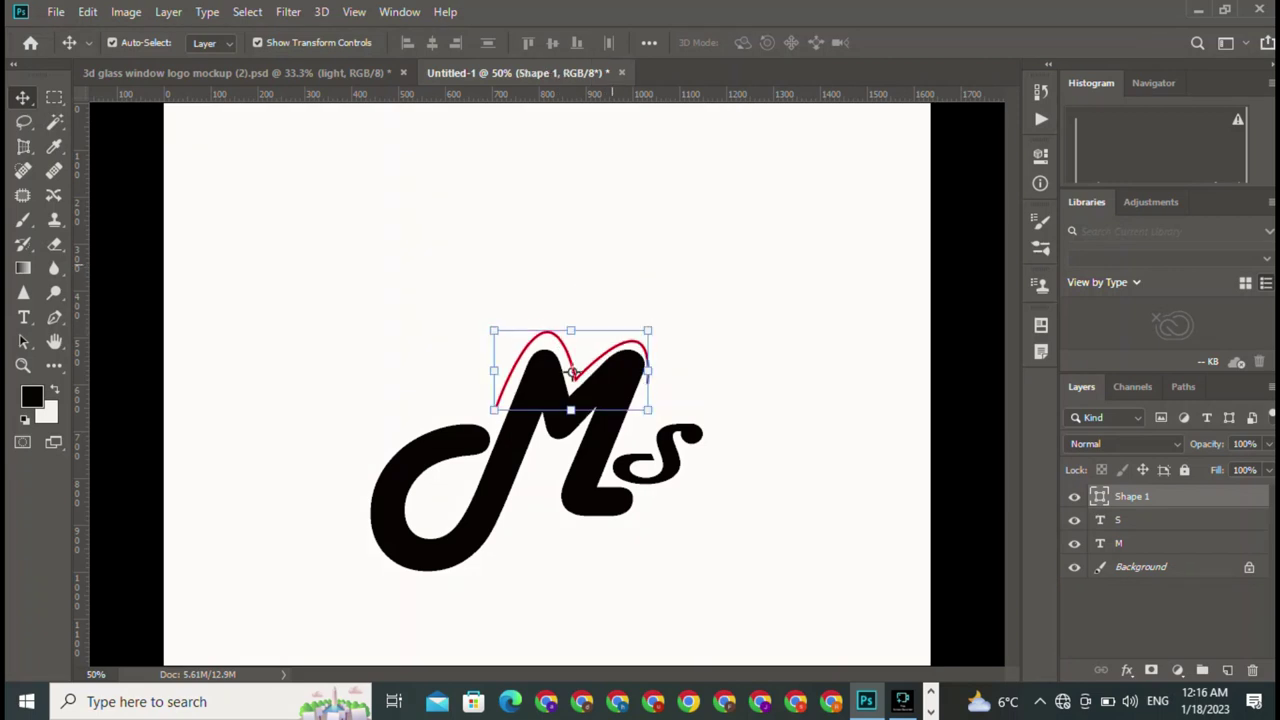
{"action": "left_click", "coordinate": [454, 250]}
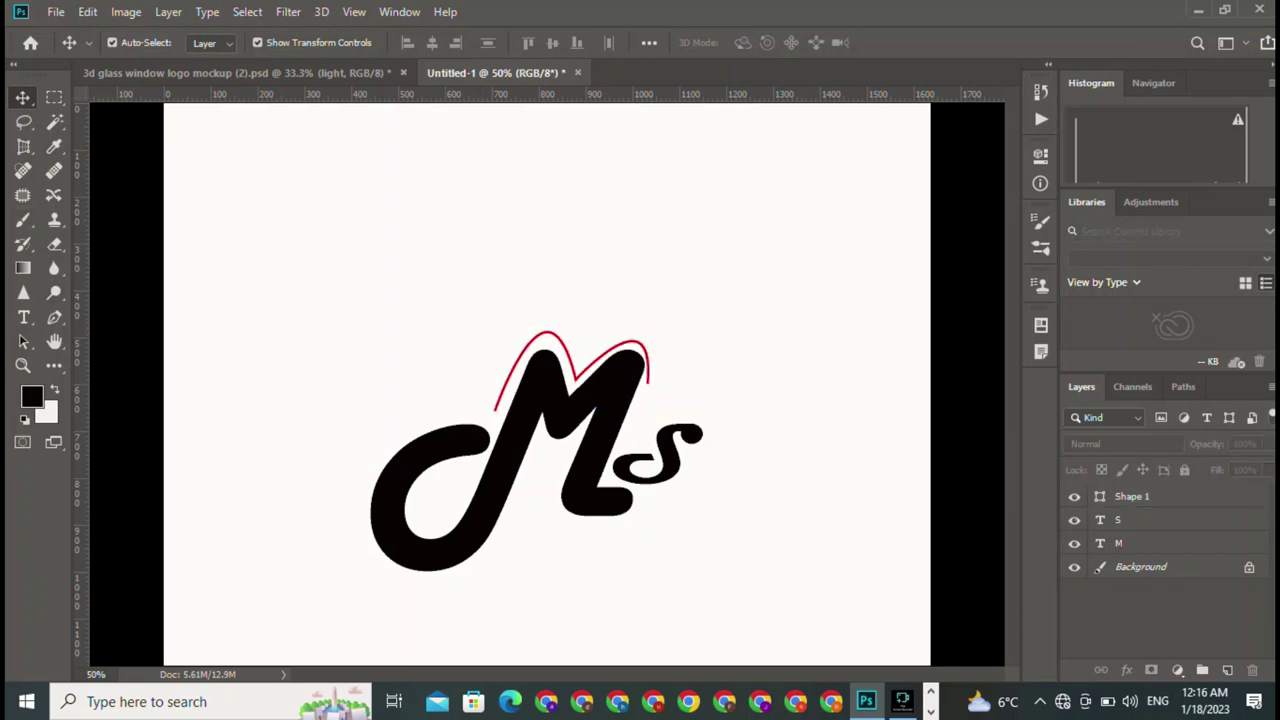
{"action": "left_click", "coordinate": [54, 317]}
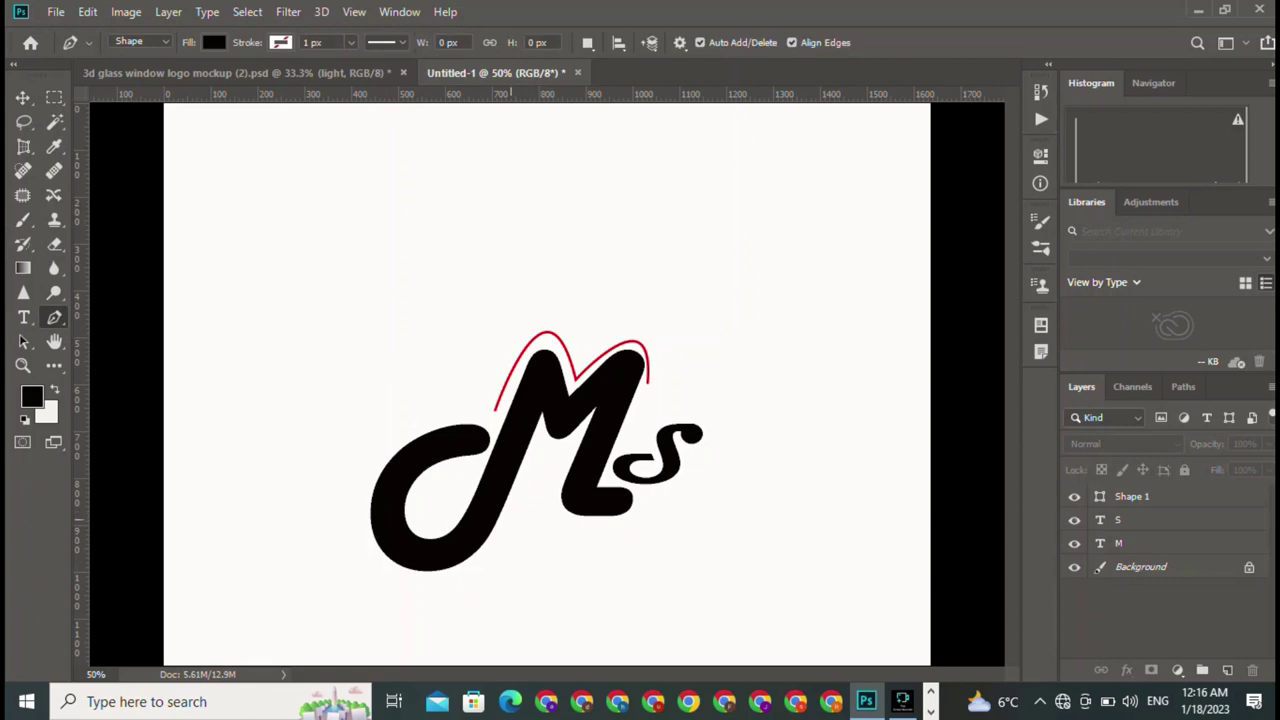
Trace the M's inner zigzag corners with five straight pen points as Shape 2.
{"action": "left_click", "coordinate": [500, 519]}
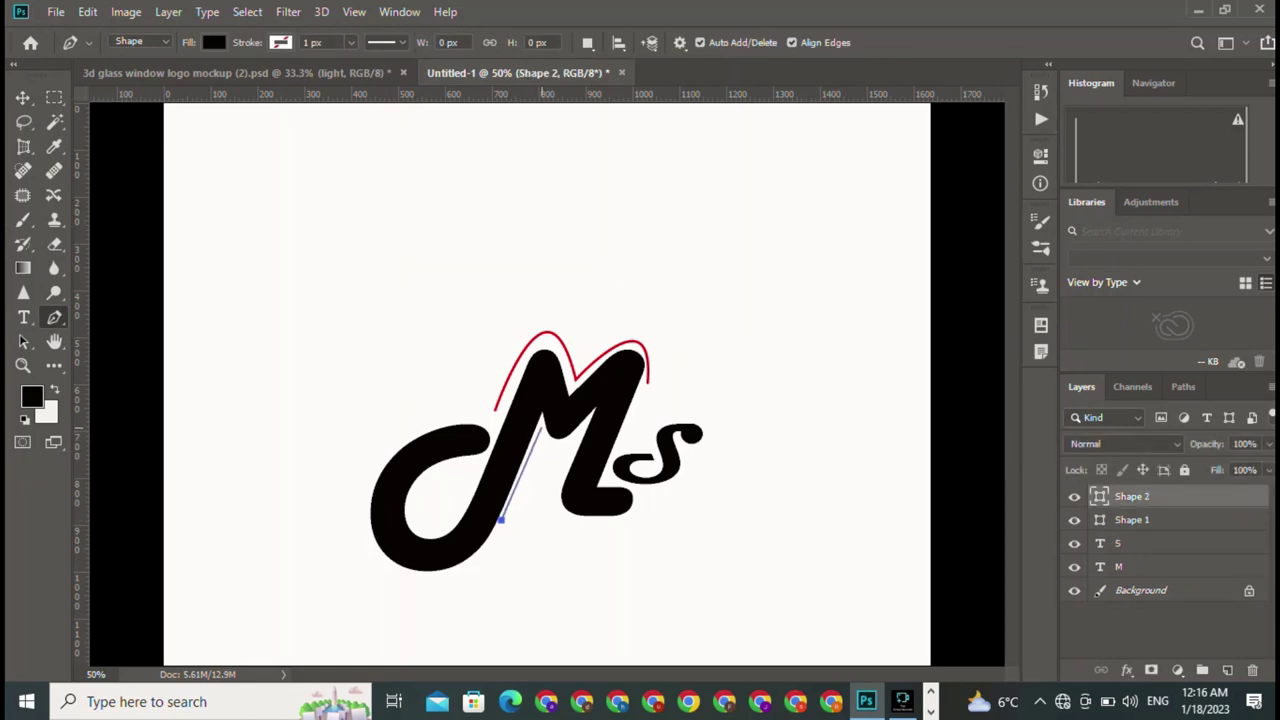
{"action": "left_click", "coordinate": [541, 428]}
{"action": "left_click", "coordinate": [535, 487]}
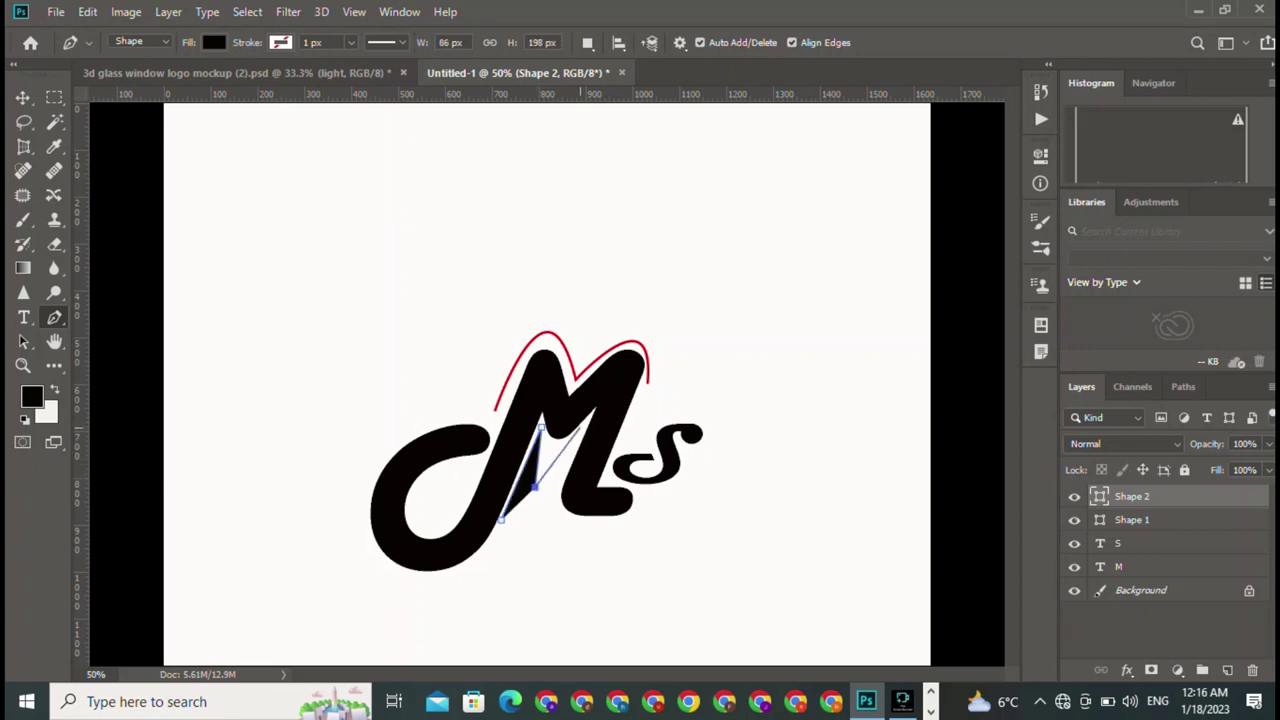
{"action": "left_click", "coordinate": [579, 433]}
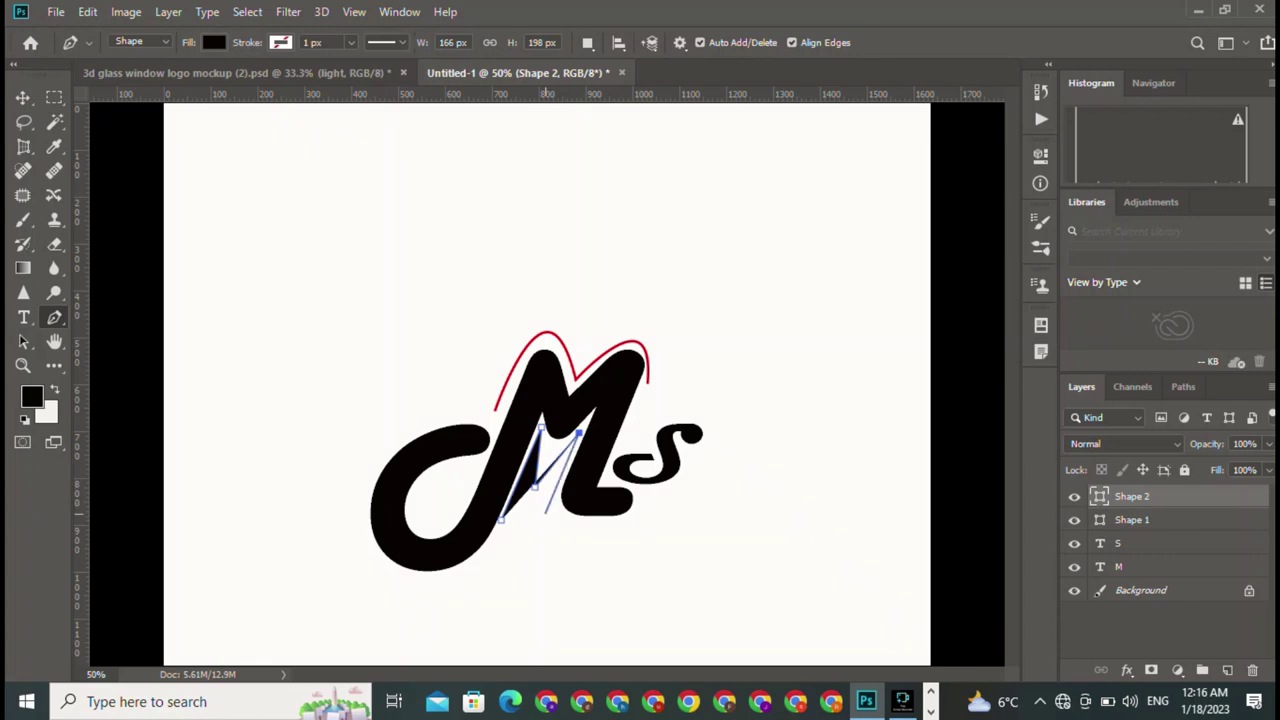
{"action": "left_click", "coordinate": [545, 513]}
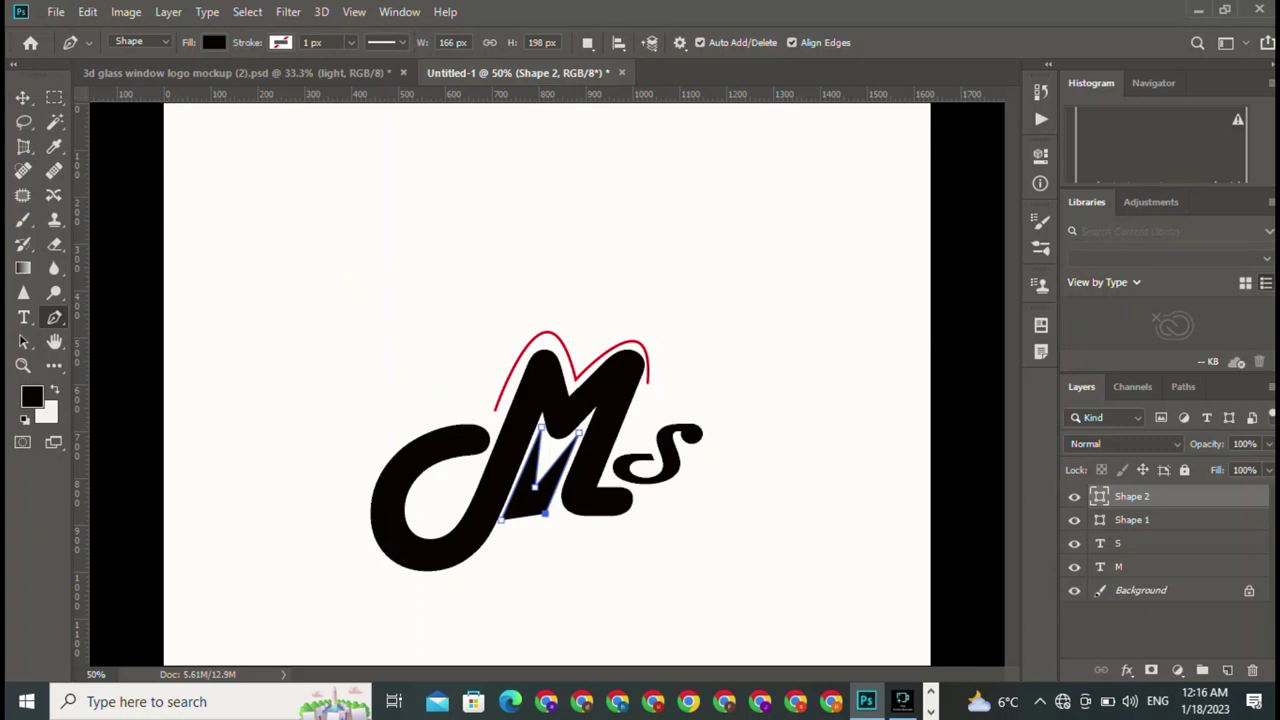
{"action": "left_click", "coordinate": [213, 42]}
Give the zigzag no fill and a 6 px red stroke, then deselect it.
{"action": "left_click", "coordinate": [134, 78]}
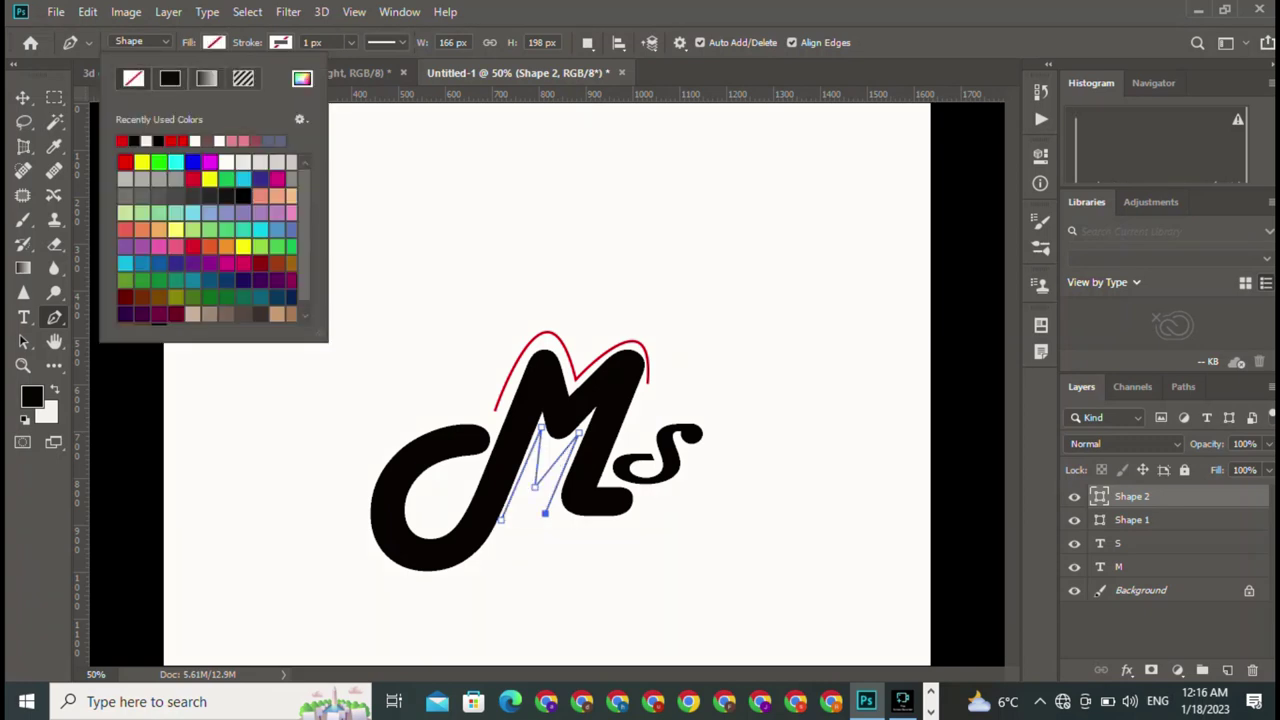
{"action": "left_click", "coordinate": [280, 42]}
{"action": "left_click", "coordinate": [188, 140]}
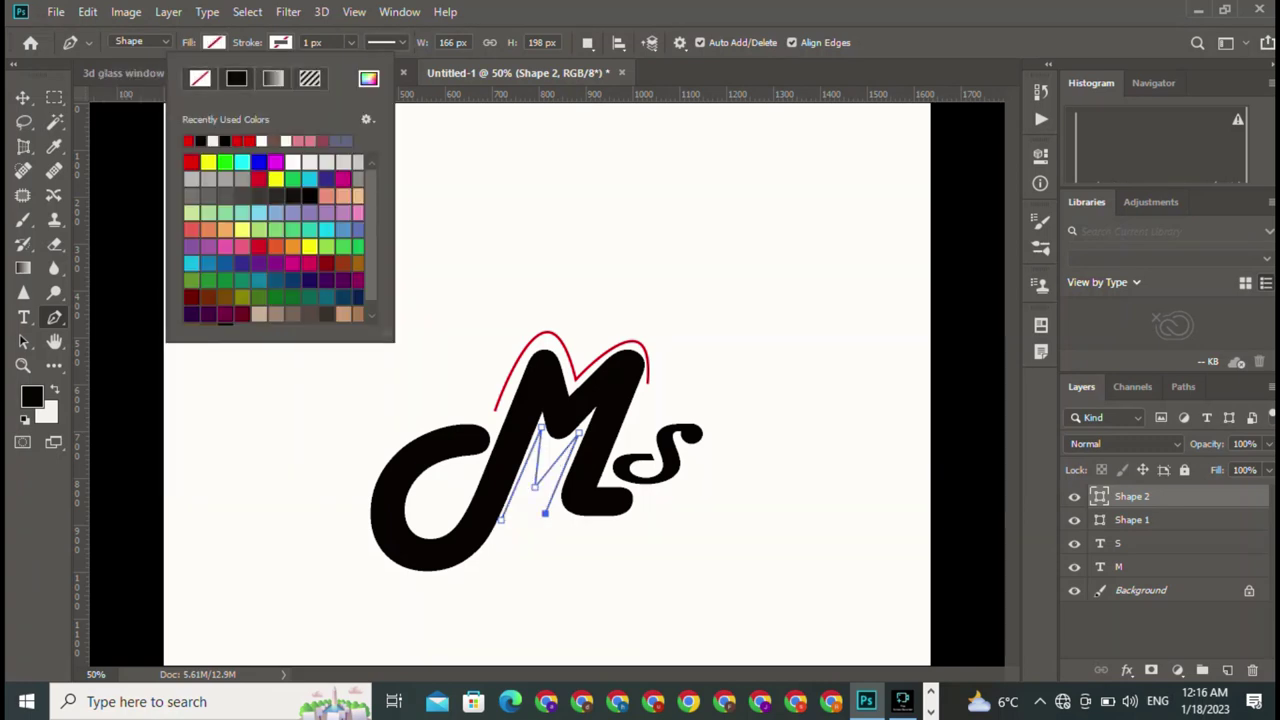
{"action": "left_click", "coordinate": [312, 42]}
{"action": "type", "text": "2"}
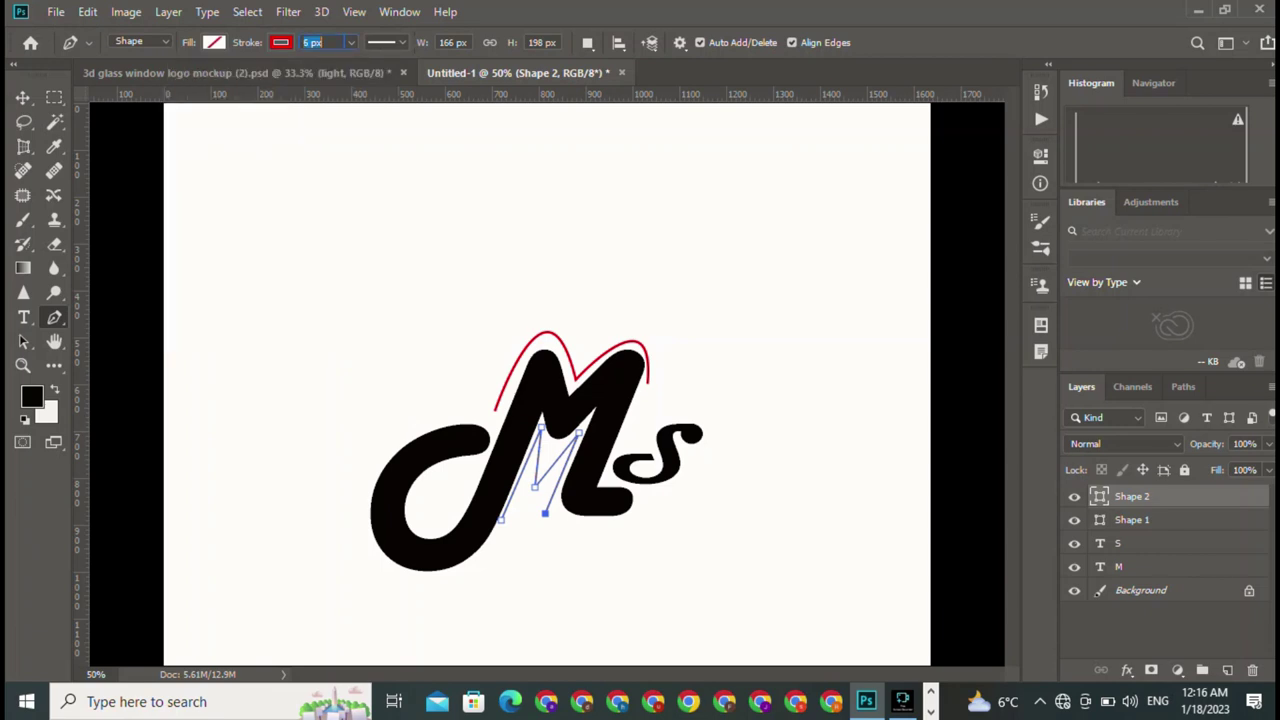
{"action": "key", "text": "Return"}
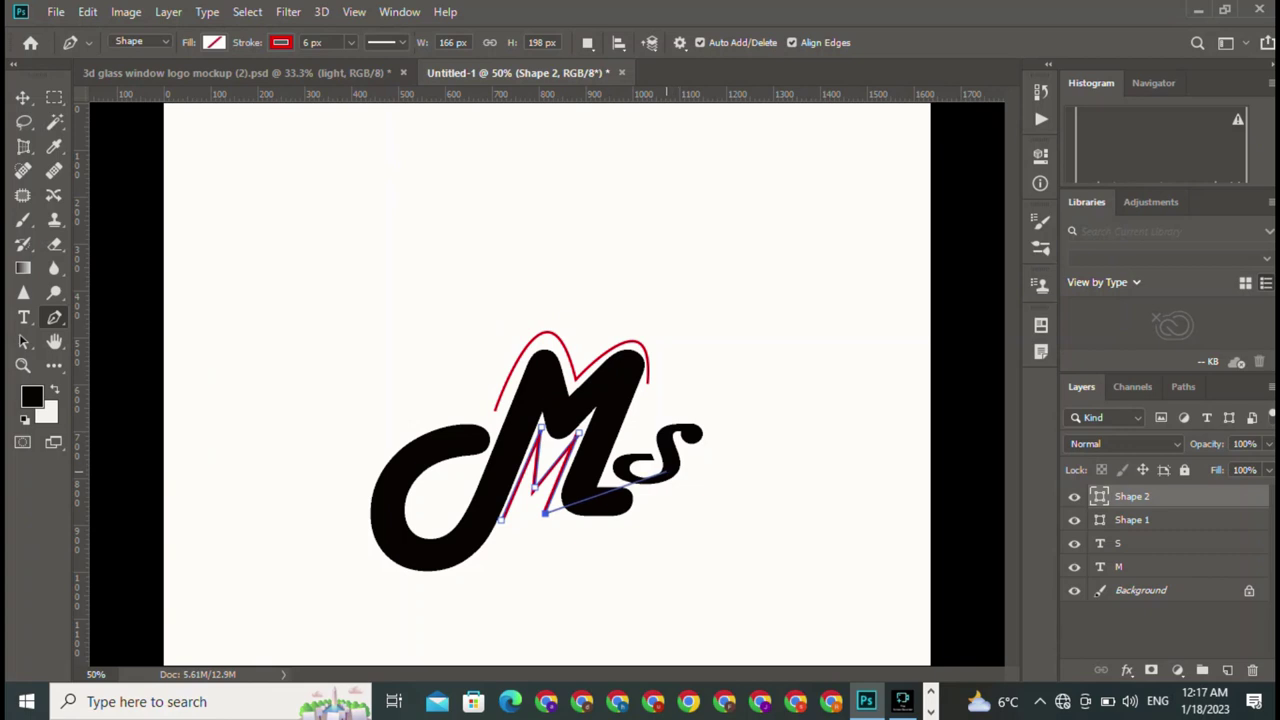
{"action": "key", "text": "v"}
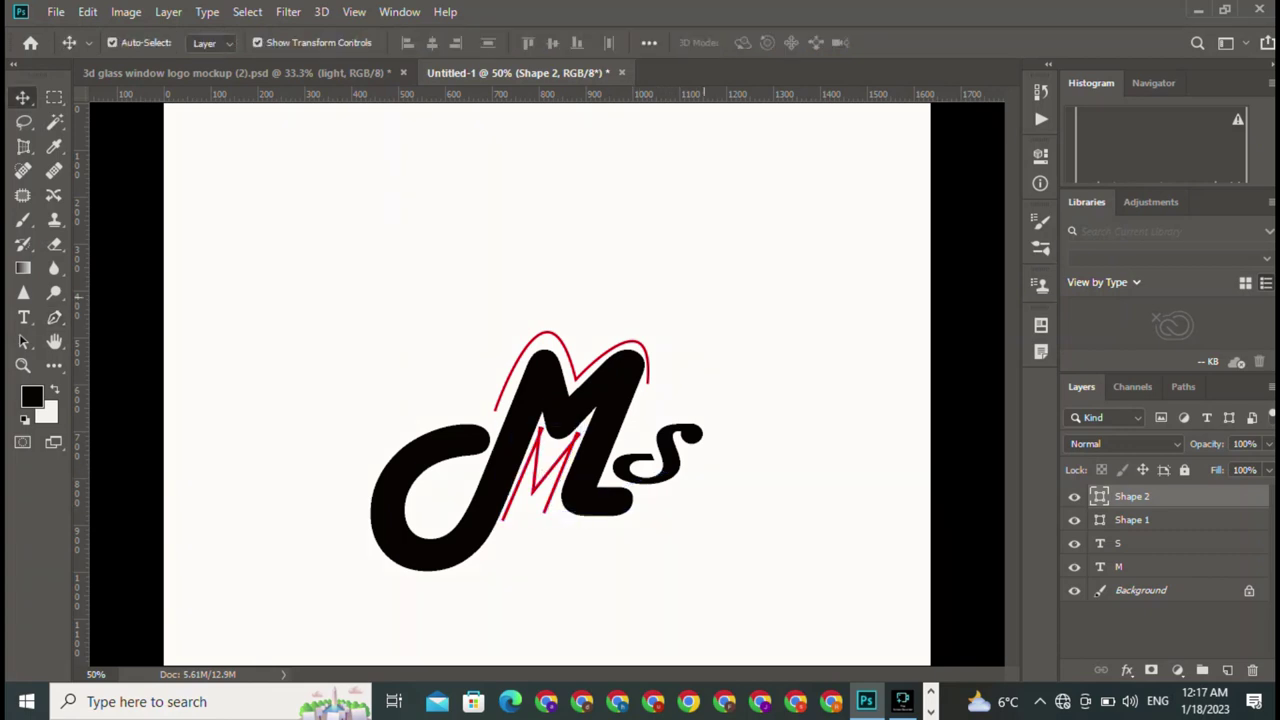
{"action": "left_click", "coordinate": [1160, 630]}
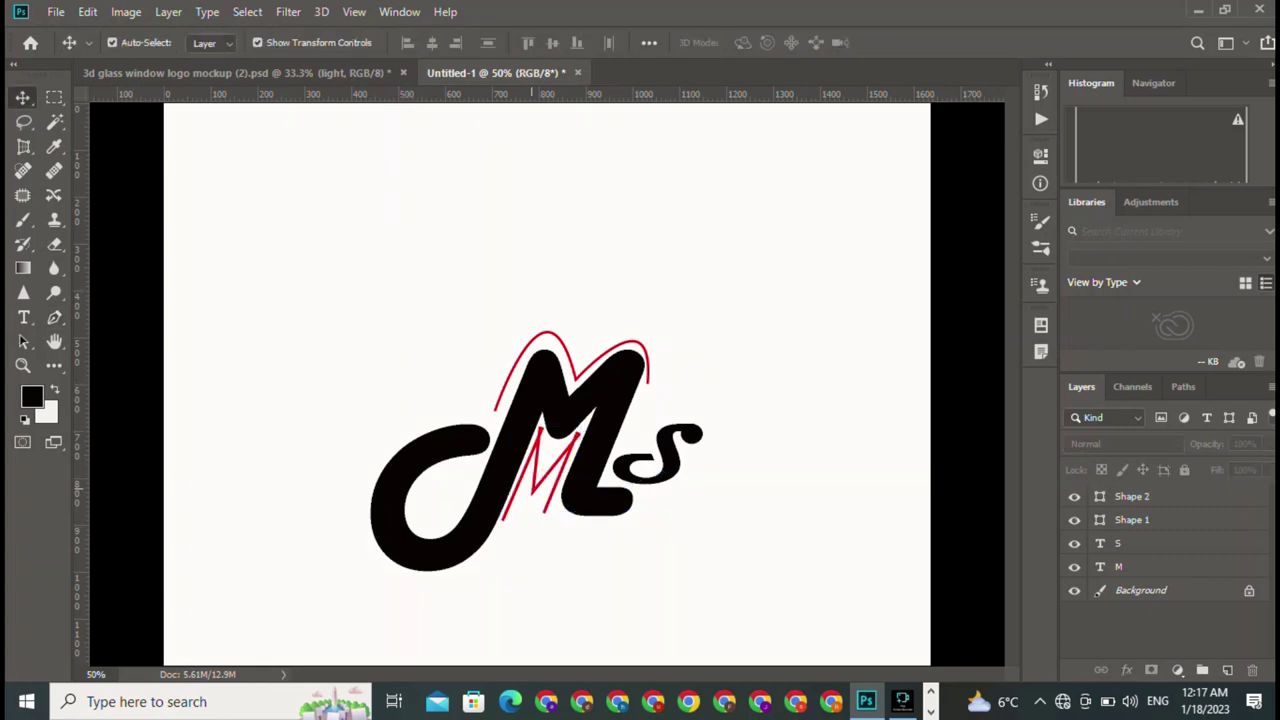